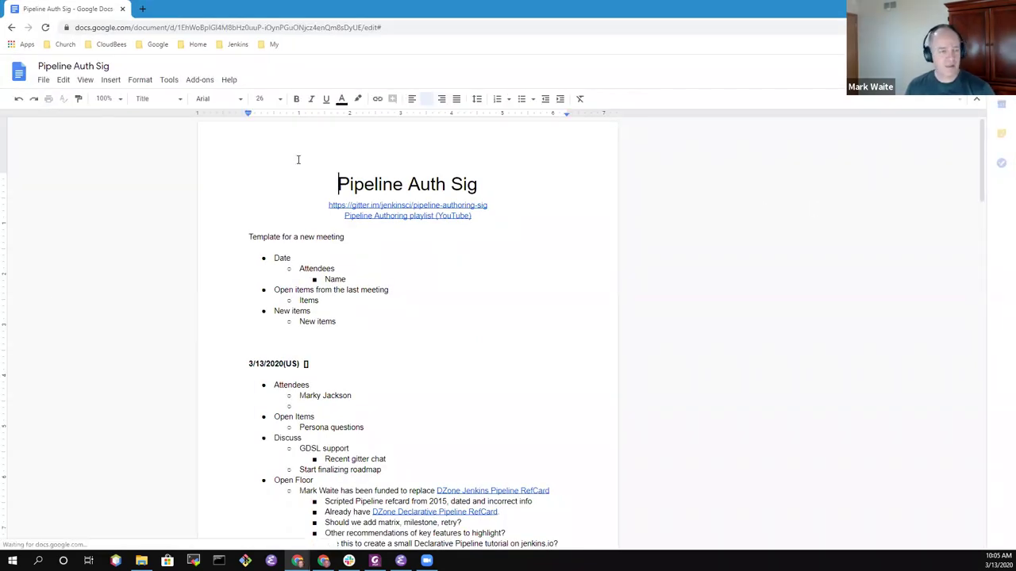
# Step: Set the document zoom to 200% and bring the 3/13/2020 meeting notes into view
pyautogui.click(118, 99)
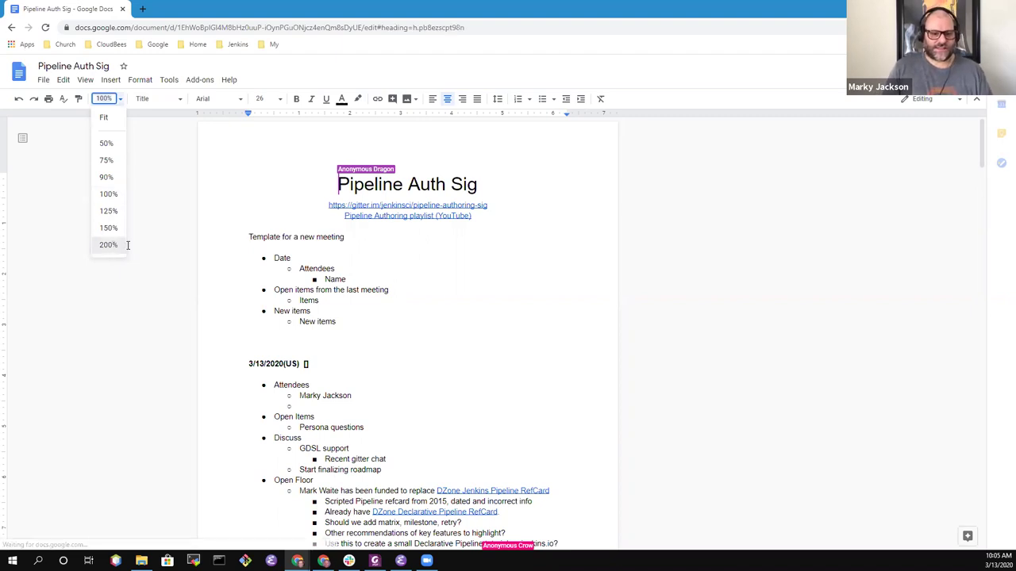
pyautogui.click(108, 245)
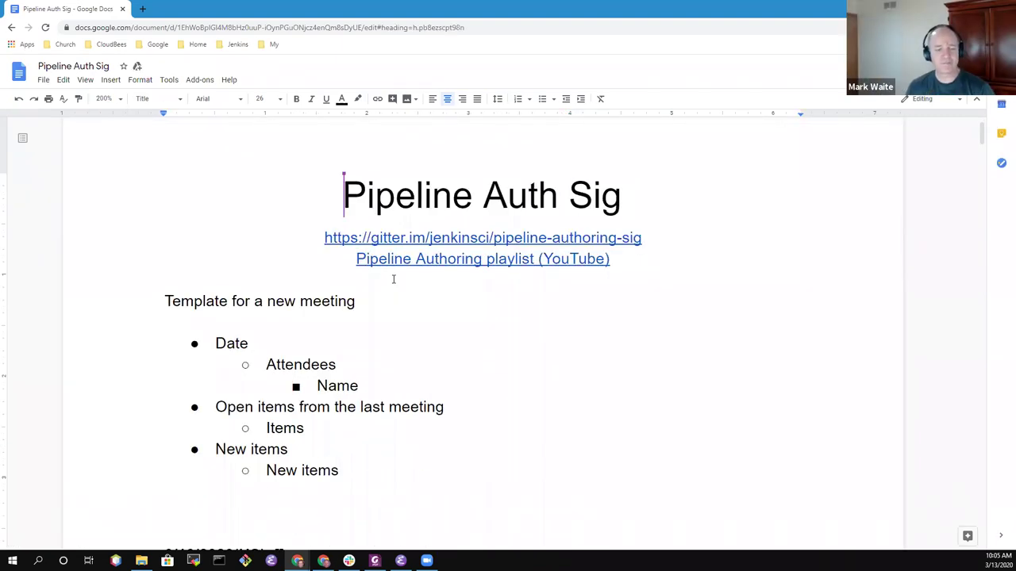
pyautogui.scroll(-5, 400, 319)
# Step: Fill in the second attendee's full name on the empty bullet under Attendees in the 3/13/2020 notes
pyautogui.click(248, 228)
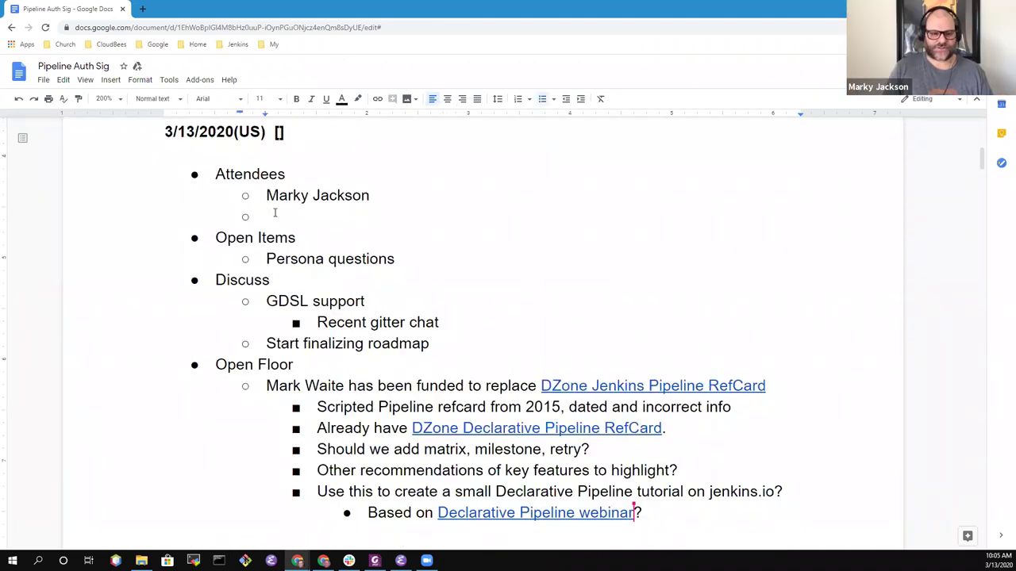
pyautogui.write('Makr Wa')
pyautogui.press('BackSpace')
pyautogui.press('BackSpace')
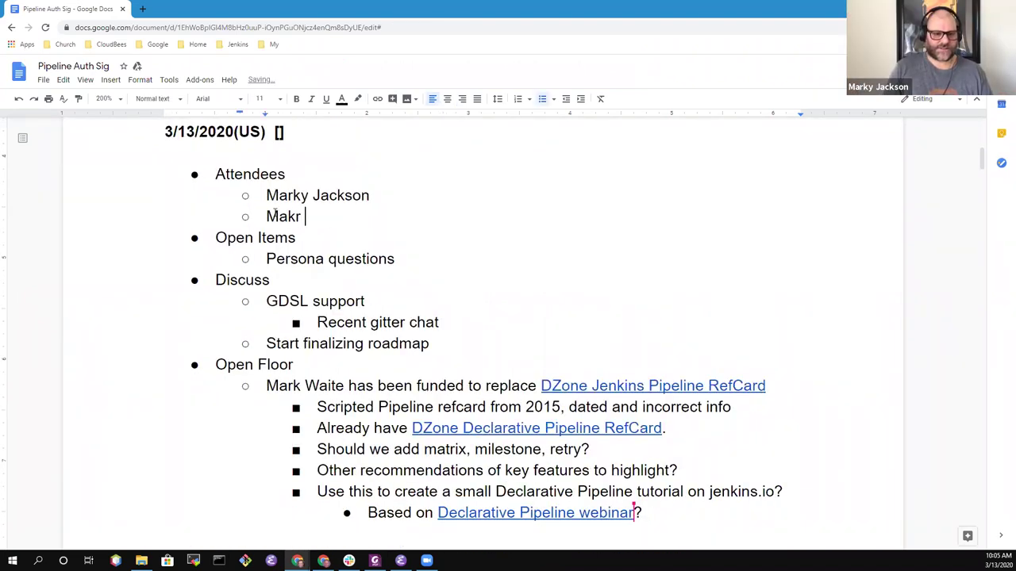
pyautogui.press('BackSpace')
pyautogui.press('BackSpace')
pyautogui.press('BackSpace')
pyautogui.press('BackSpace')
pyautogui.write('ark Waite')
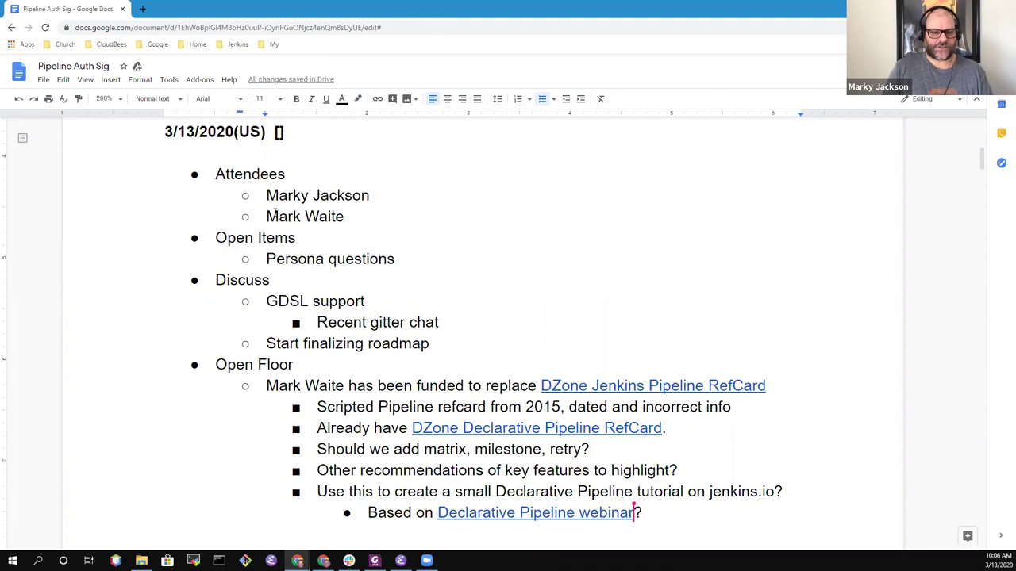
# Step: Append "- add further questions" to the "Persona questions" bullet under Open Items
pyautogui.press('Down')
pyautogui.press('Down')
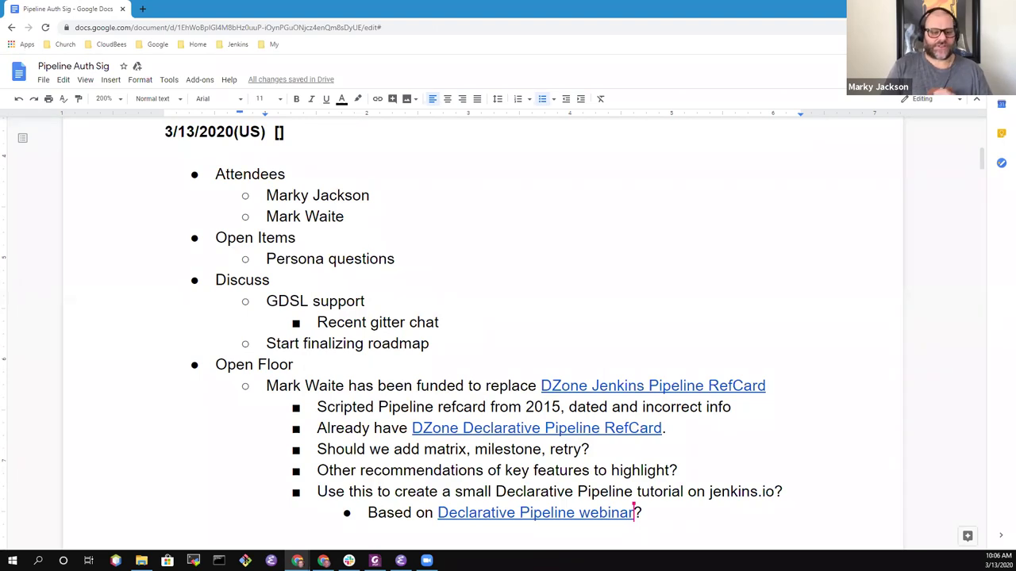
pyautogui.doubleClick(401, 262)
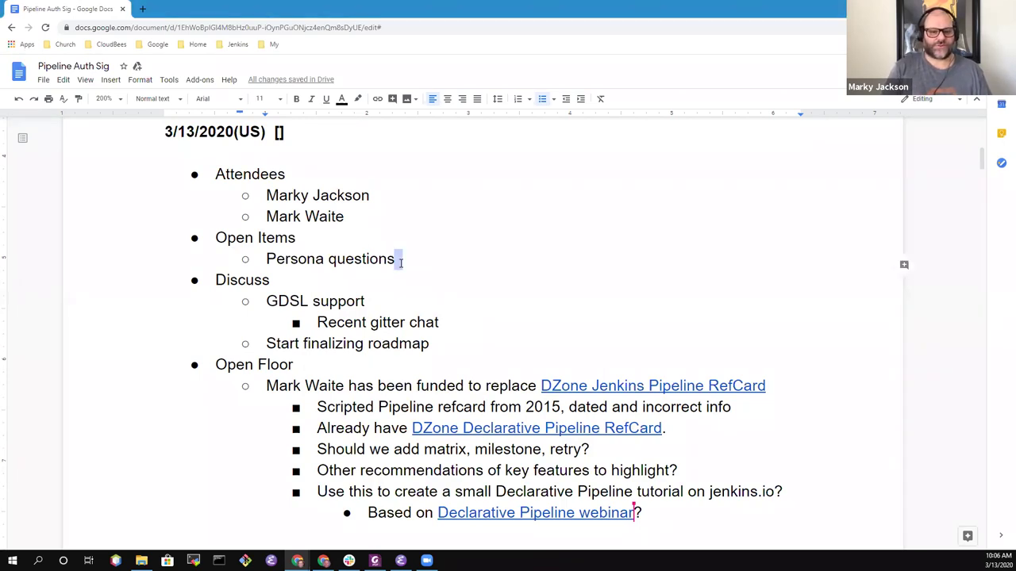
pyautogui.write('- ')
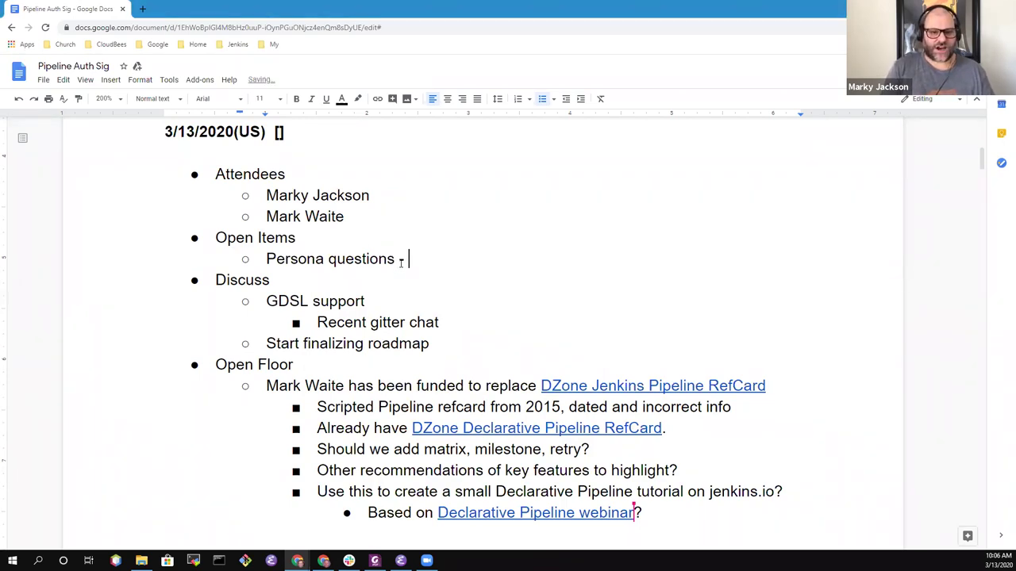
pyautogui.write('add further ')
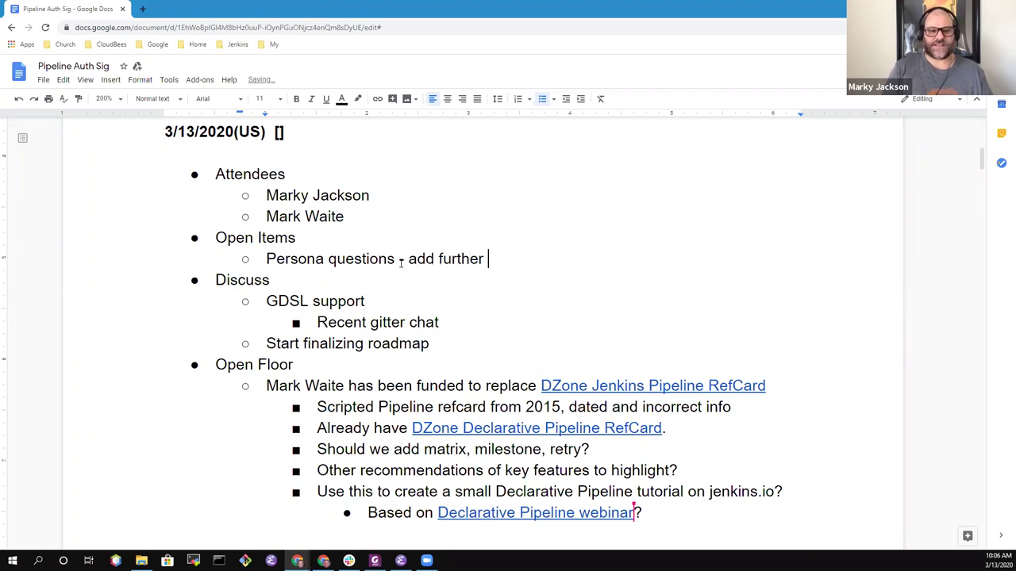
pyautogui.write('questions as')
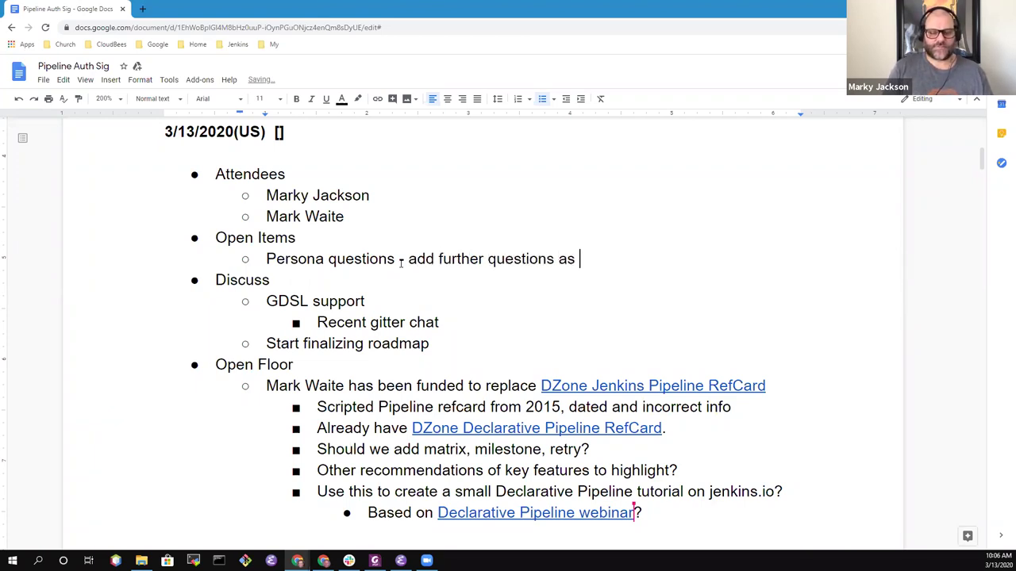
pyautogui.press('BackSpace')
pyautogui.press('BackSpace')
pyautogui.press('BackSpace')
pyautogui.press('BackSpace')
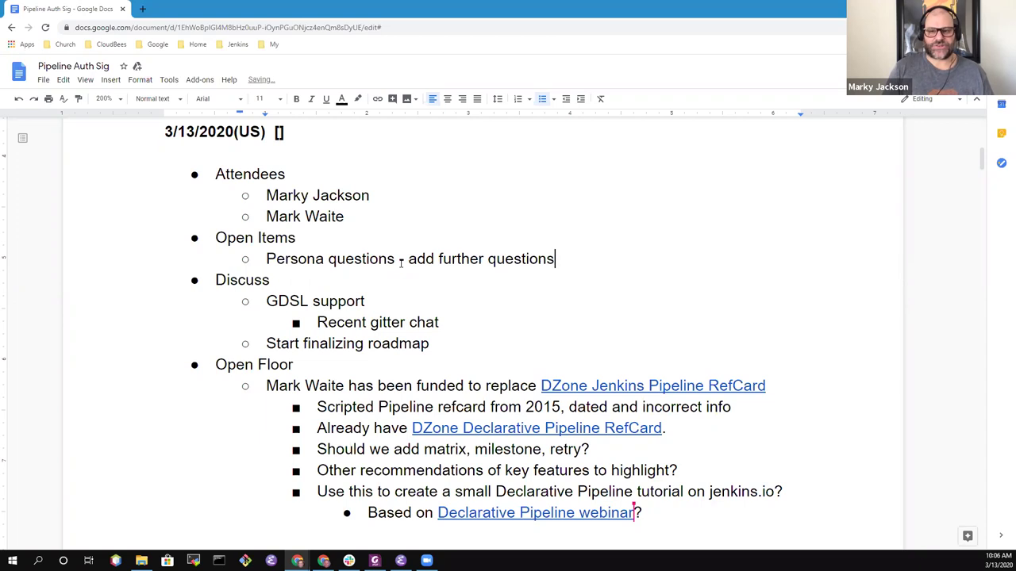
# Step: Replace "further" with "more" in the "Persona questions" bullet and end it with "as needed"
pyautogui.hotkey('ctrl', 'Left')
pyautogui.hotkey('ctrl', 'Left')
pyautogui.hotkey('ctrl', 'shift', 'Right')
pyautogui.write('more')
pyautogui.press('End')
pyautogui.write('as needed')
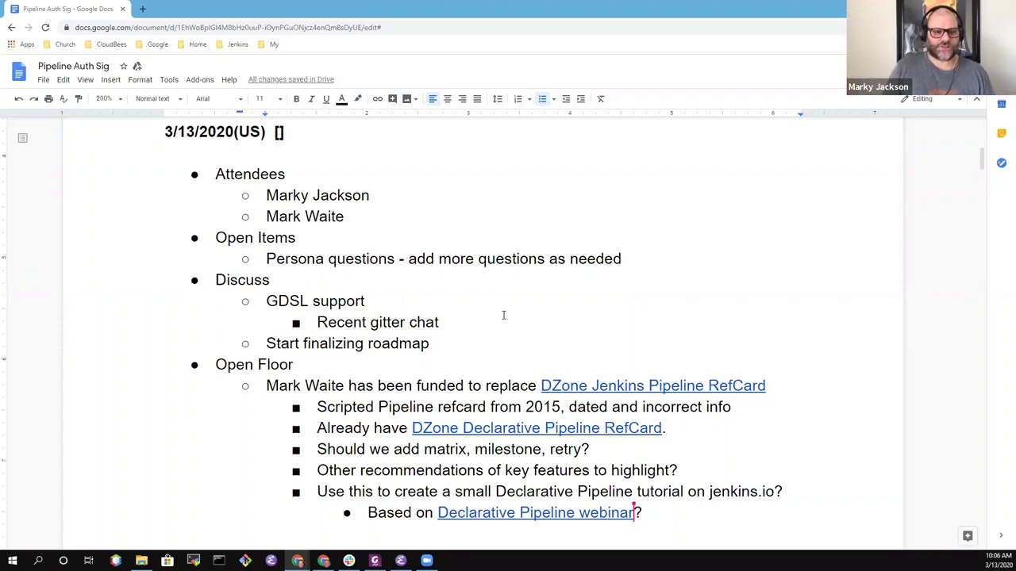
# Step: Add the sub-bullet "Relevant, good to include in the roadmap" below "Recent gitter chat" under GDSL support
pyautogui.click(430, 298)
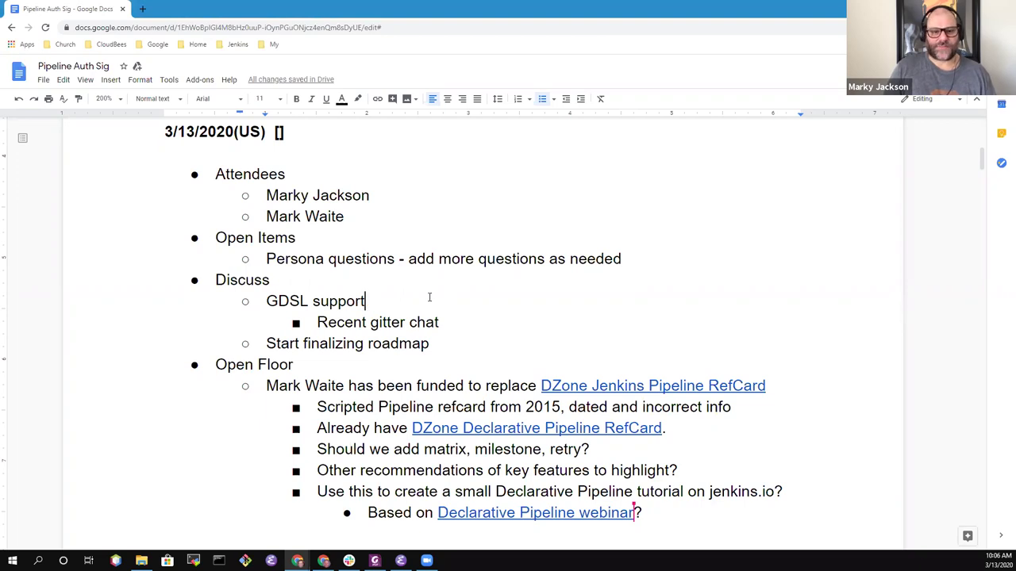
pyautogui.press('Down')
pyautogui.press('End')
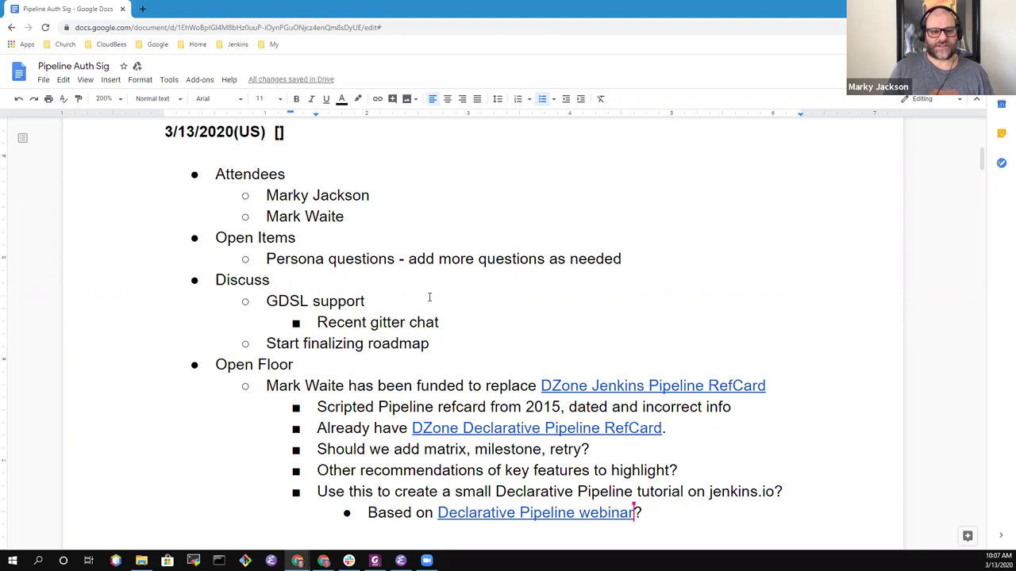
pyautogui.press('Return')
pyautogui.write('Relea')
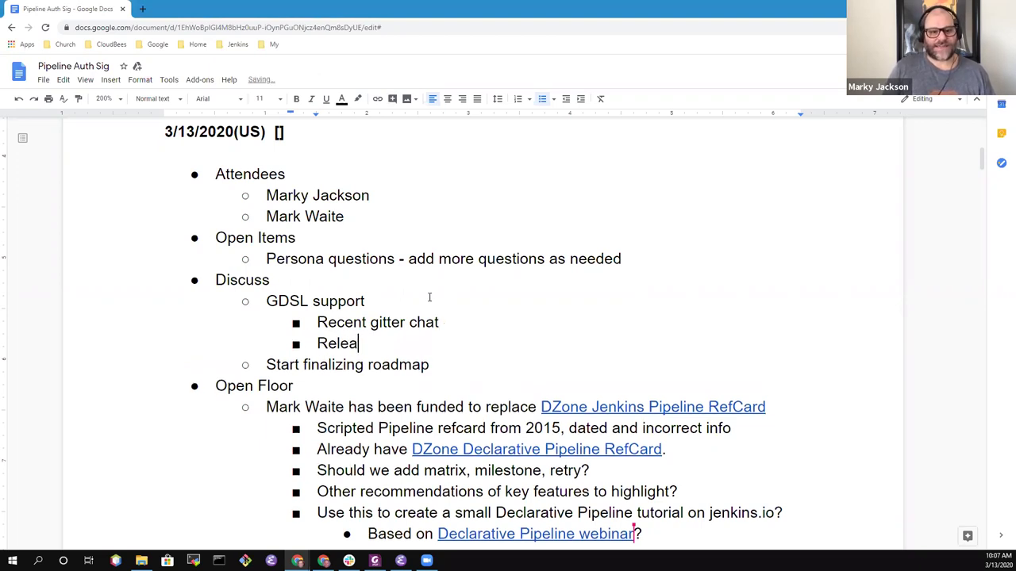
pyautogui.press('BackSpace')
pyautogui.write('vant')
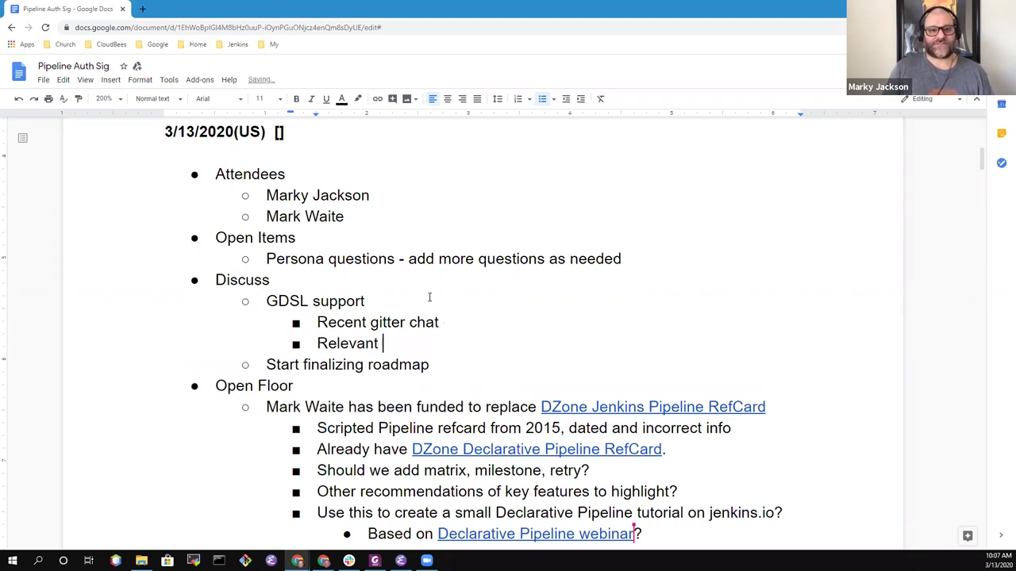
pyautogui.press('BackSpace')
pyautogui.write(', ')
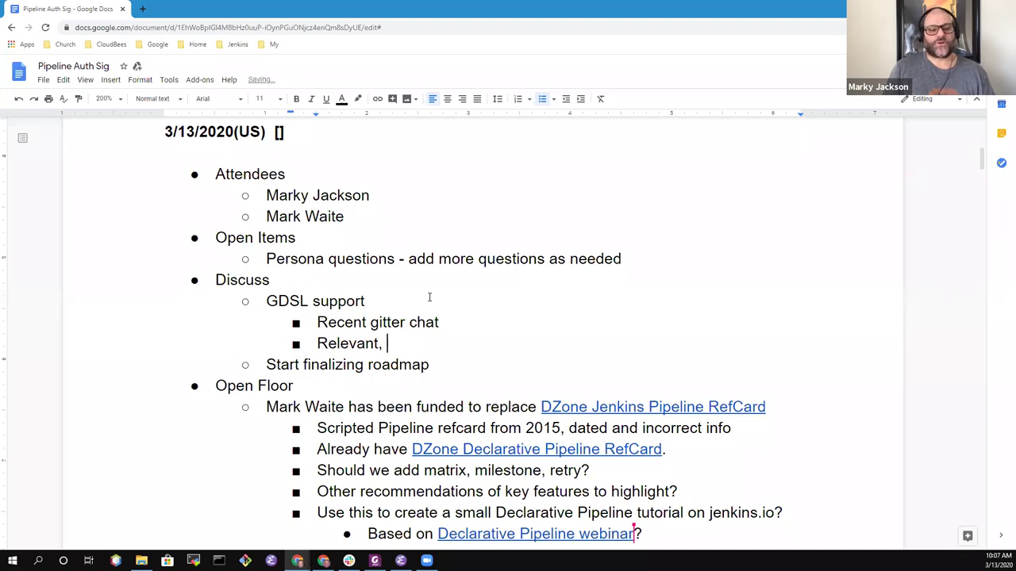
pyautogui.write('good to incldue in')
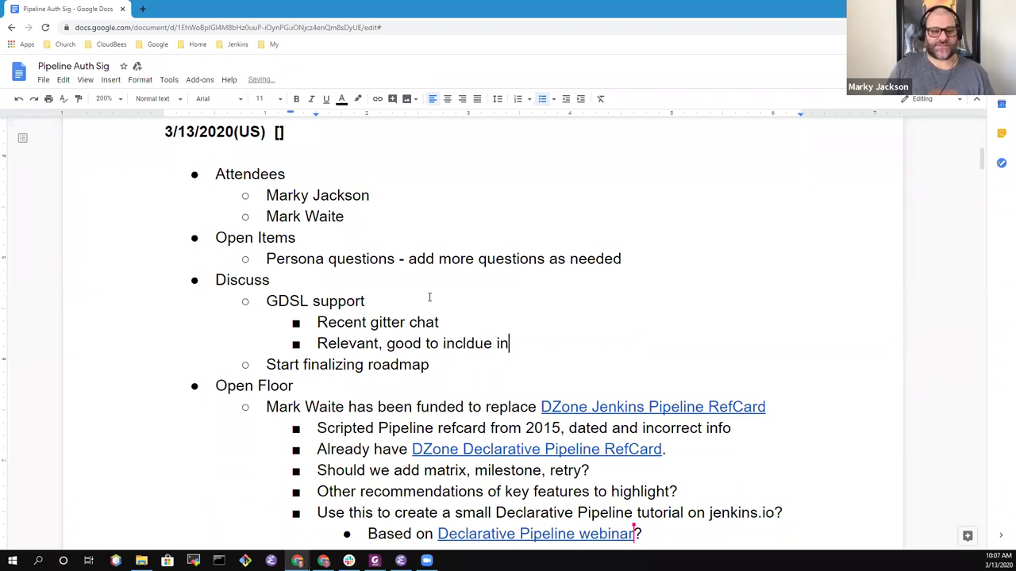
pyautogui.press('BackSpace')
pyautogui.press('BackSpace')
pyautogui.press('BackSpace')
pyautogui.press('BackSpace')
pyautogui.press('BackSpace')
pyautogui.press('BackSpace')
pyautogui.press('BackSpace')
pyautogui.press('BackSpace')
pyautogui.press('BackSpace')
pyautogui.press('BackSpace')
pyautogui.write('include in teh')
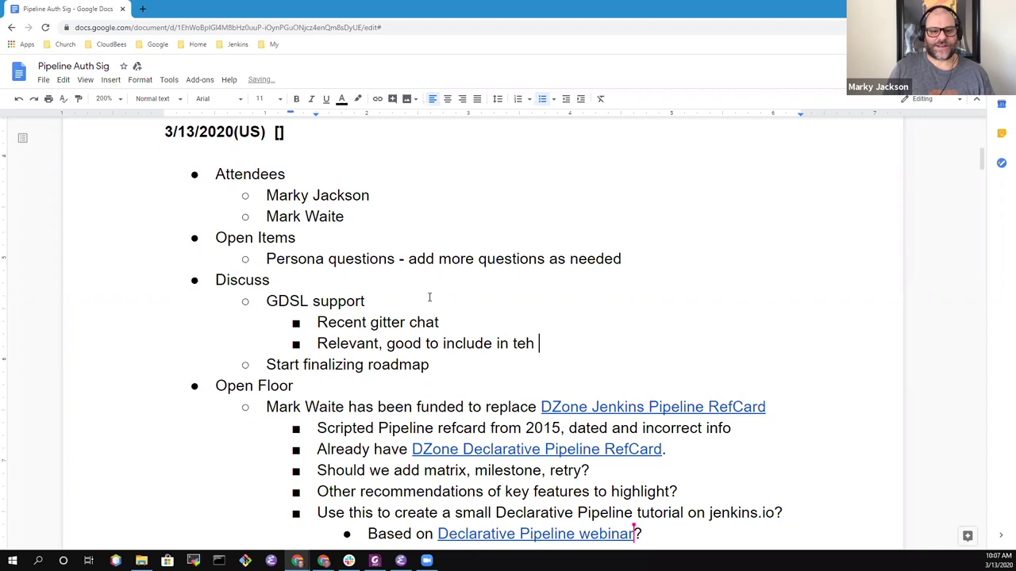
pyautogui.press('BackSpace')
pyautogui.press('BackSpace')
pyautogui.press('BackSpace')
pyautogui.press('BackSpace')
pyautogui.write('the road')
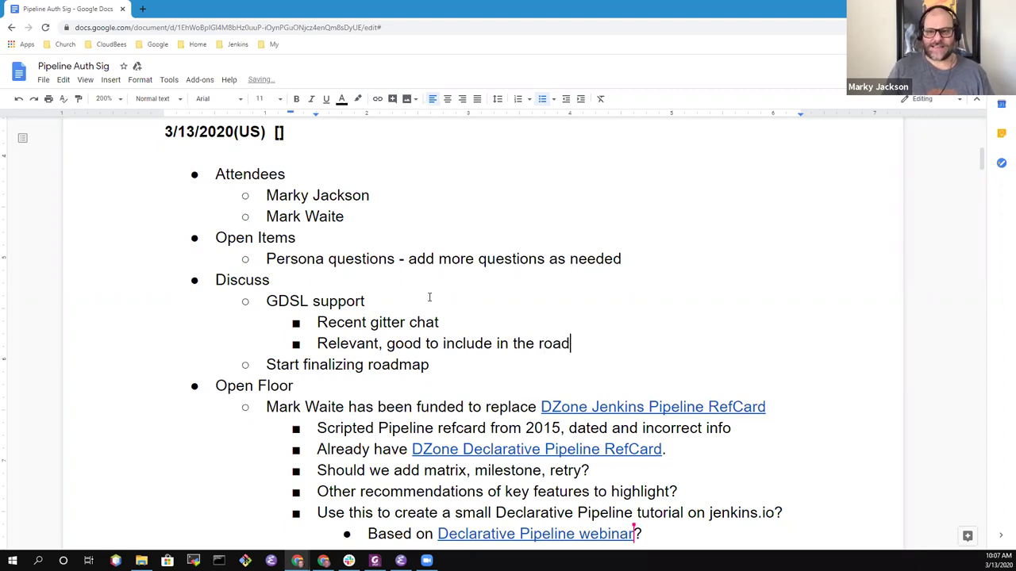
pyautogui.write('map')
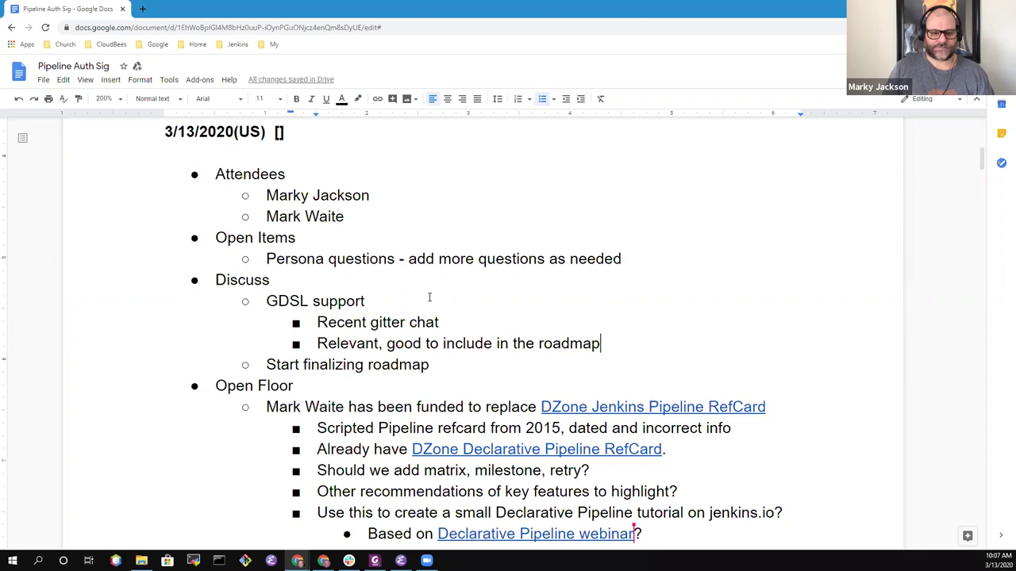
# Step: Under "Start finalizing roadmap", add a sub-bullet with the contributor's full name and "started roadmap discussion on mailing list", followed by an empty sub-bullet
pyautogui.press('Down')
pyautogui.press('Up')
pyautogui.press('Down')
pyautogui.press('Down')
pyautogui.press('Up')
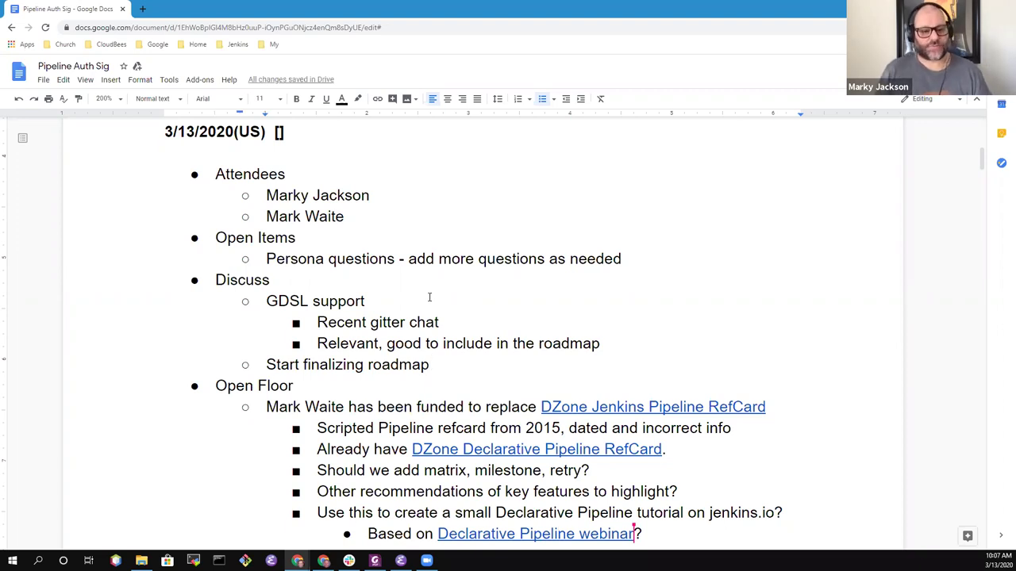
pyautogui.press('Return')
pyautogui.press('Tab')
pyautogui.write('O')
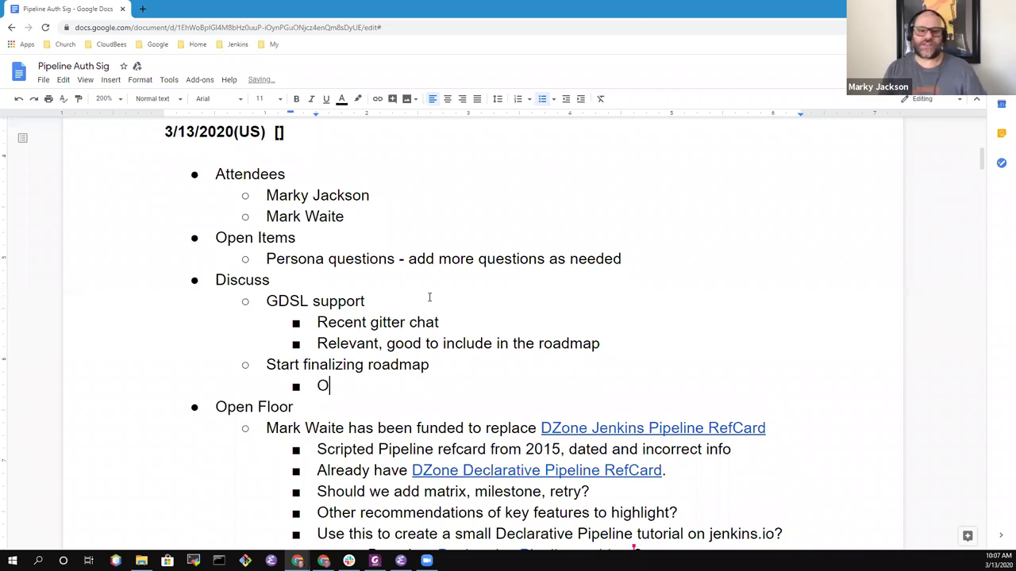
pyautogui.write('leg Nen')
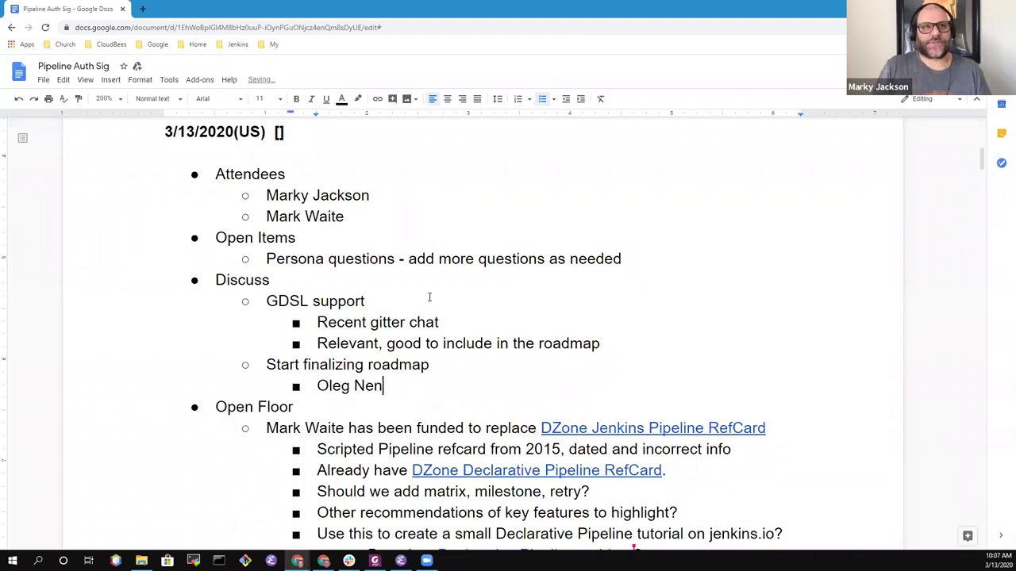
pyautogui.write('ashev ')
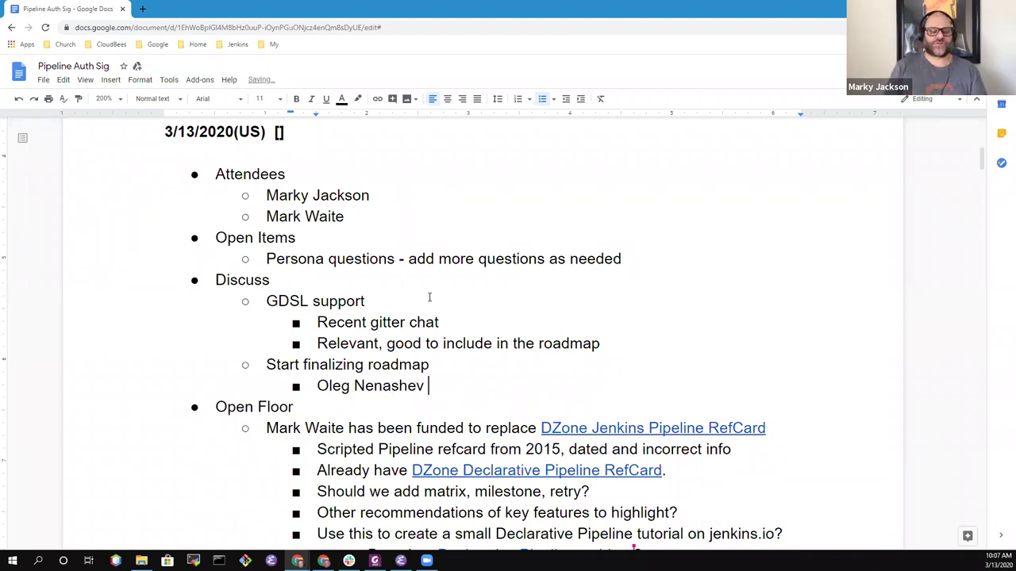
pyautogui.write('started roadmap ')
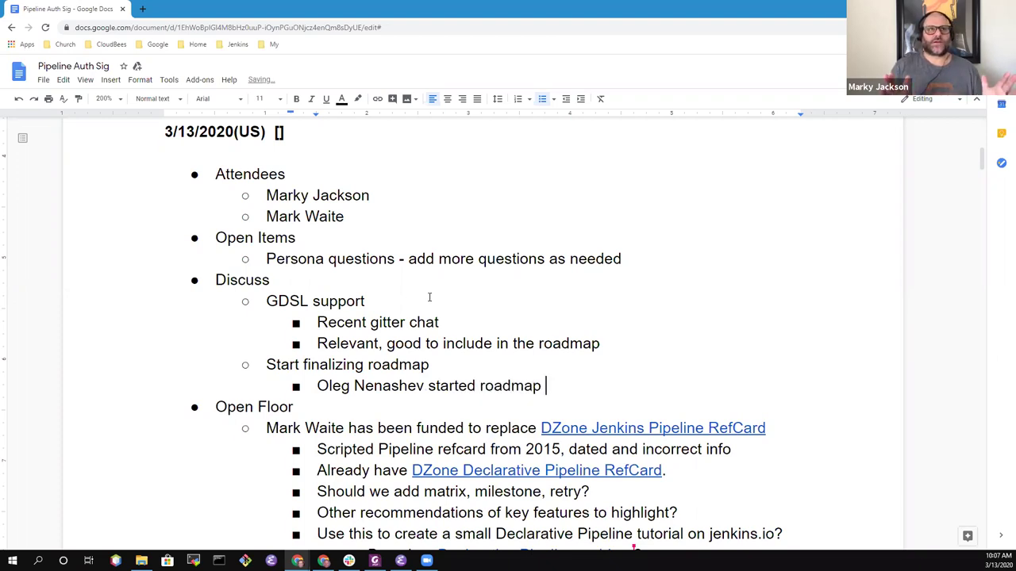
pyautogui.write('discussion ')
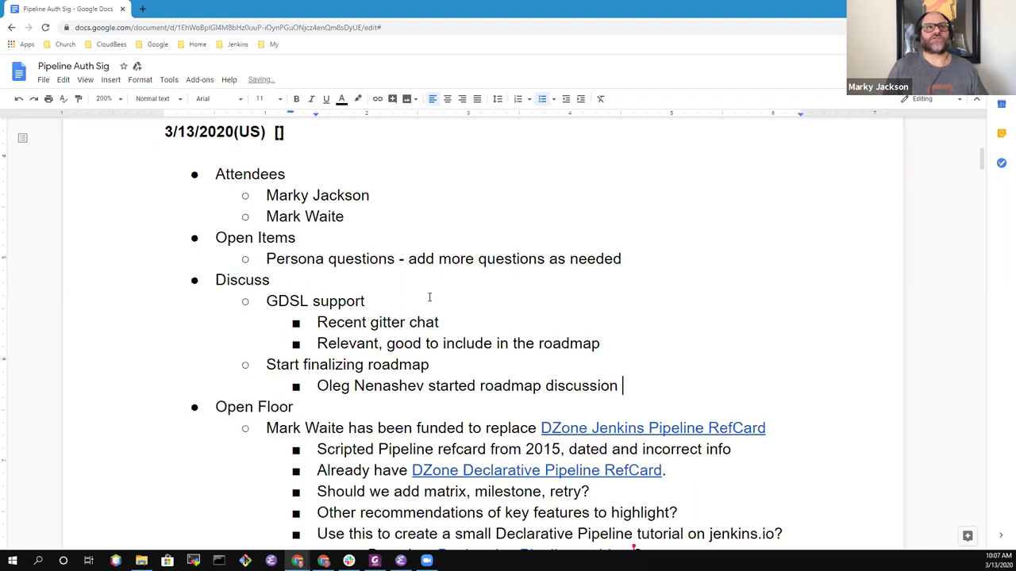
pyautogui.write('on mailing list')
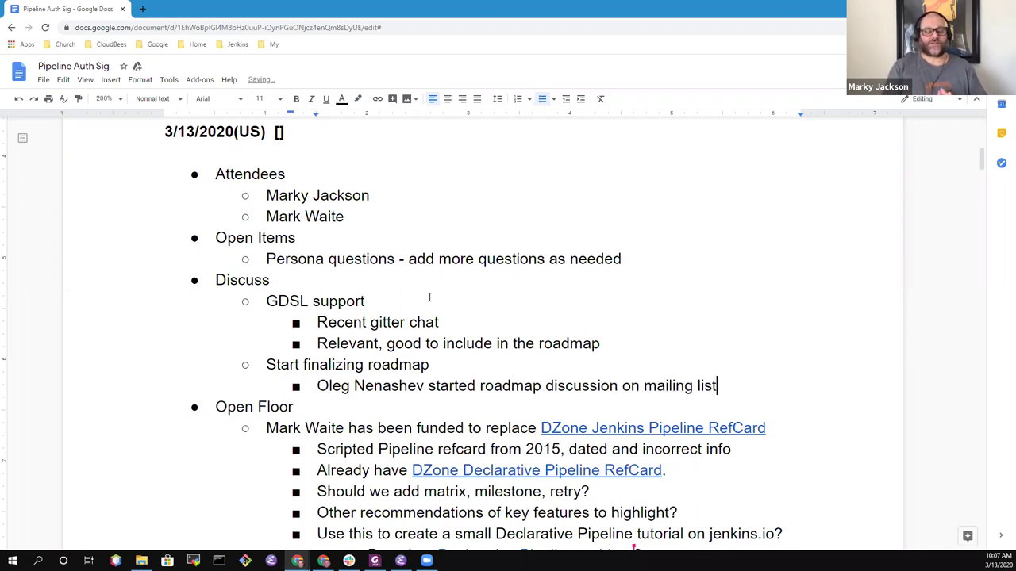
pyautogui.press('Return')
pyautogui.write('Hihg')
pyautogui.press('BackSpace')
pyautogui.press('BackSpace')
pyautogui.write('gh ')
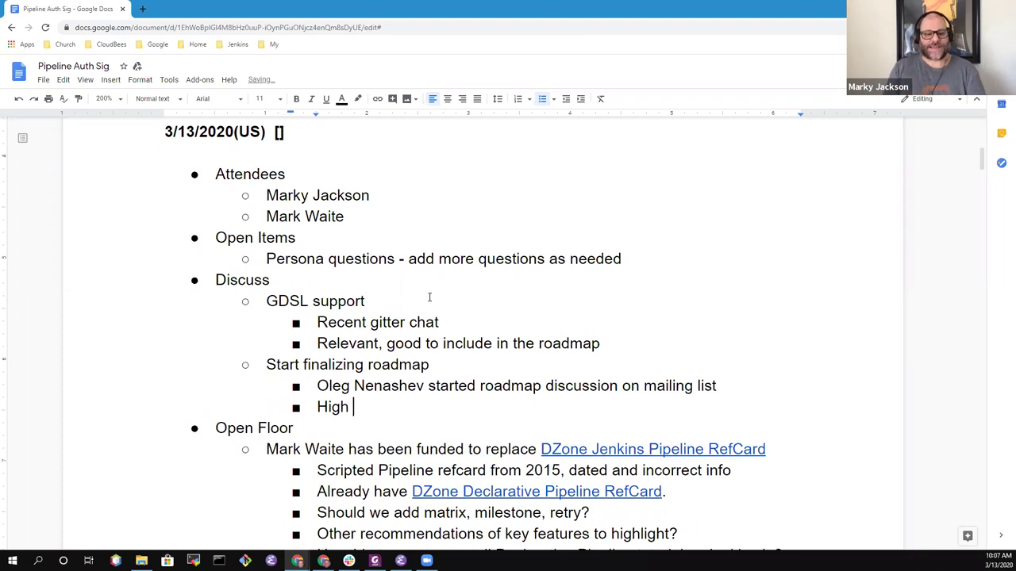
pyautogui.write('level view')
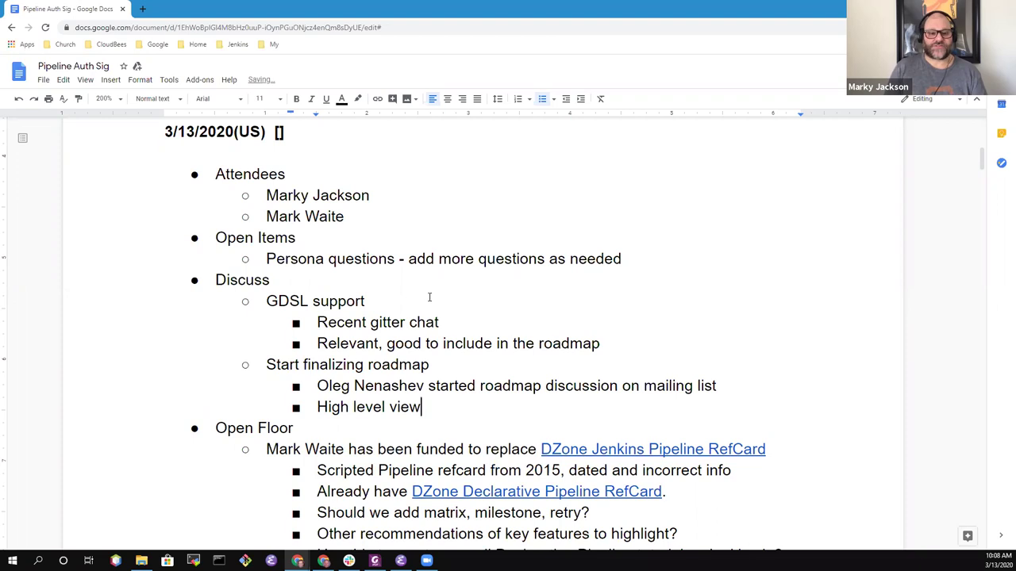
pyautogui.write('of the')
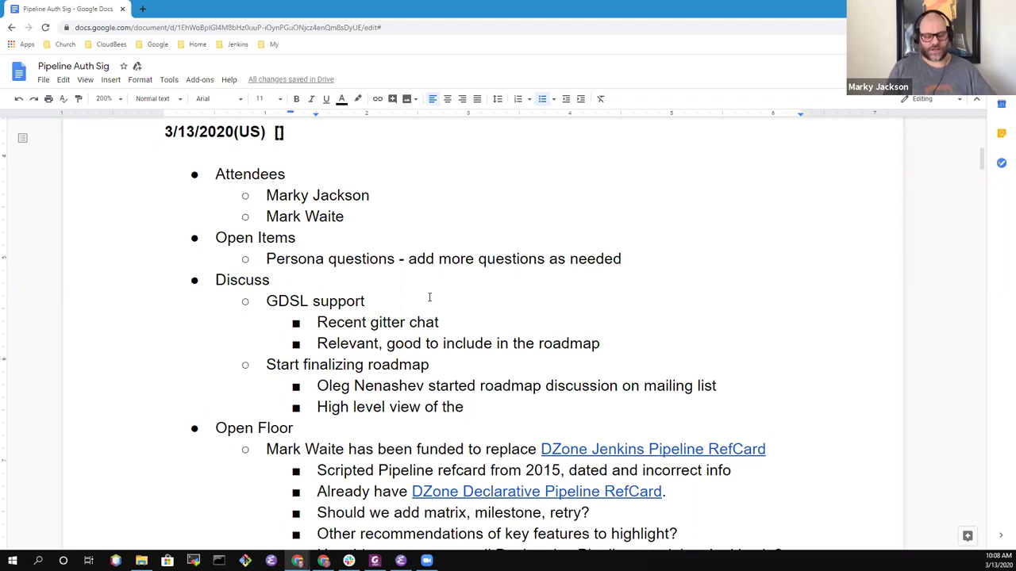
pyautogui.write('"Now')
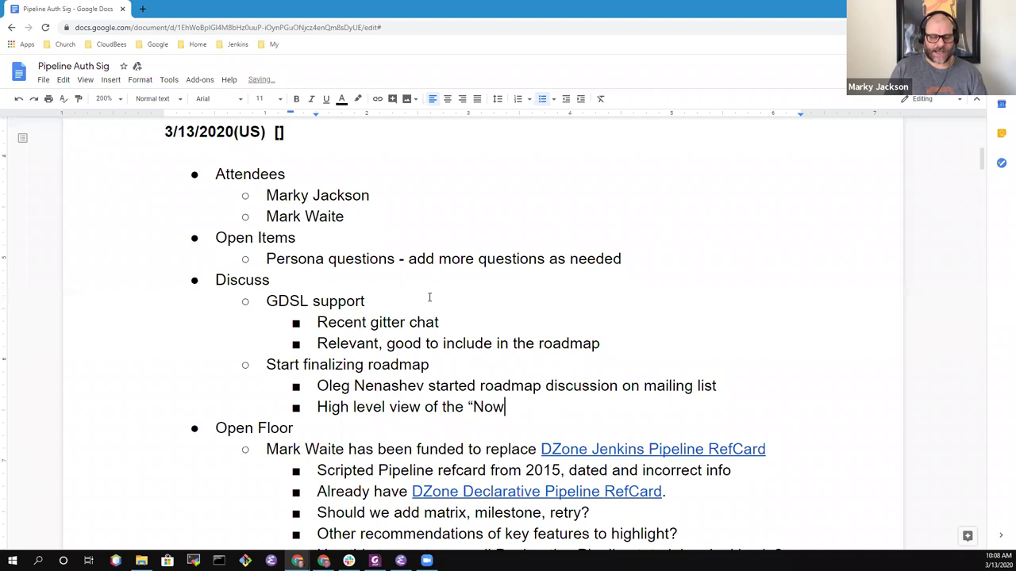
pyautogui.write('", "Near')
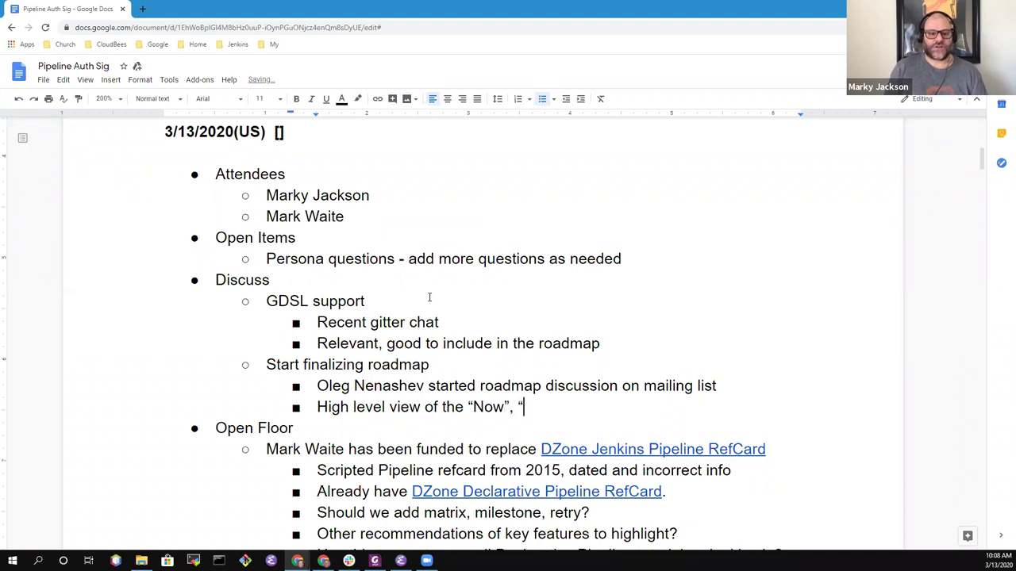
pyautogui.press('BackSpace')
pyautogui.press('BackSpace')
pyautogui.press('BackSpace')
pyautogui.press('BackSpace')
pyautogui.press('BackSpace')
pyautogui.press('BackSpace')
pyautogui.press('BackSpace')
pyautogui.press('BackSpace')
pyautogui.press('BackSpace')
pyautogui.press('BackSpace')
pyautogui.press('BackSpace')
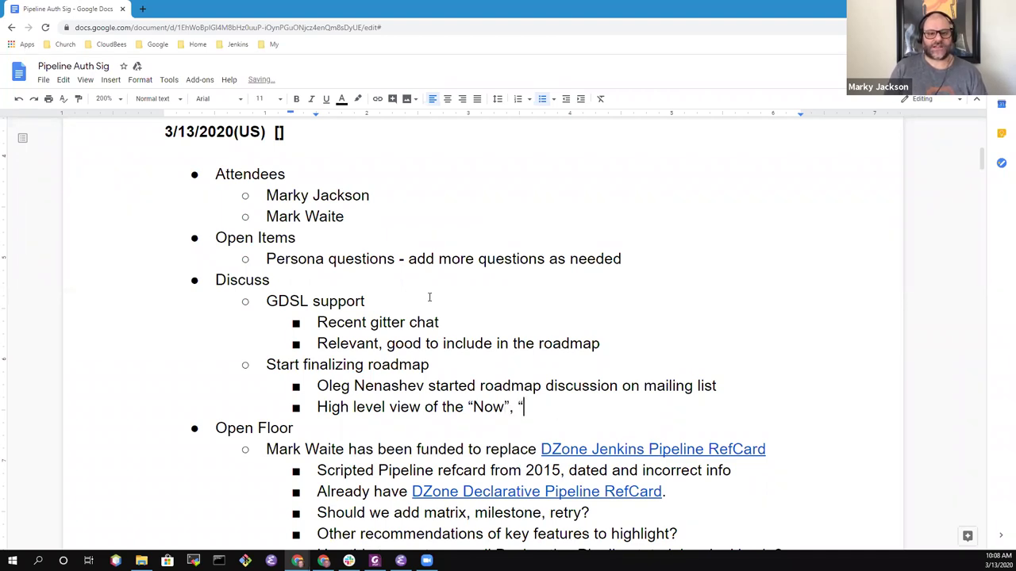
pyautogui.press('BackSpace')
pyautogui.press('BackSpace')
pyautogui.press('BackSpace')
pyautogui.press('BackSpace')
pyautogui.press('BackSpace')
pyautogui.press('BackSpace')
pyautogui.press('BackSpace')
pyautogui.press('BackSpace')
pyautogui.press('BackSpace')
pyautogui.press('BackSpace')
pyautogui.press('BackSpace')
pyautogui.press('BackSpace')
pyautogui.press('BackSpace')
pyautogui.press('BackSpace')
pyautogui.press('BackSpace')
pyautogui.press('BackSpace')
pyautogui.press('BackSpace')
pyautogui.press('BackSpace')
pyautogui.press('BackSpace')
pyautogui.press('BackSpace')
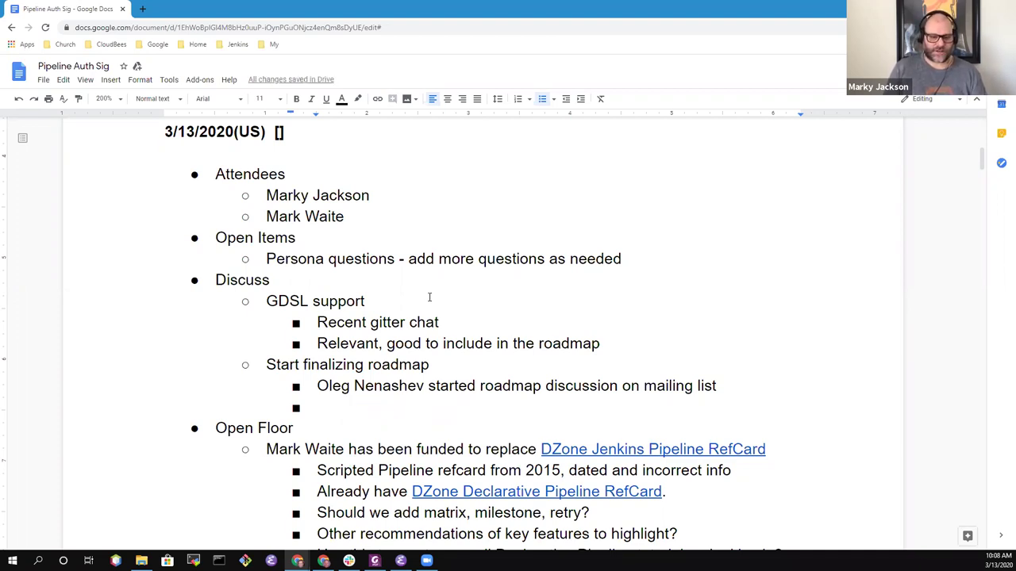
# Step: Fill the empty sub-bullet under "Start finalizing roadmap" with "SIG's expected to contribute to the Jenkins project roadmap"
pyautogui.write('Wi')
pyautogui.press('BackSpace')
pyautogui.press('BackSpace')
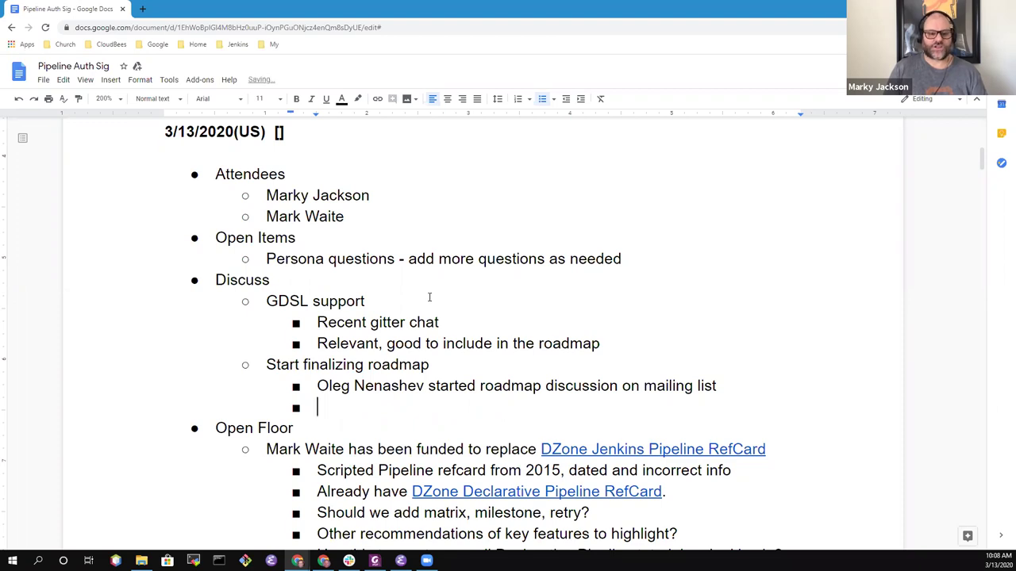
pyautogui.write("SIG's ")
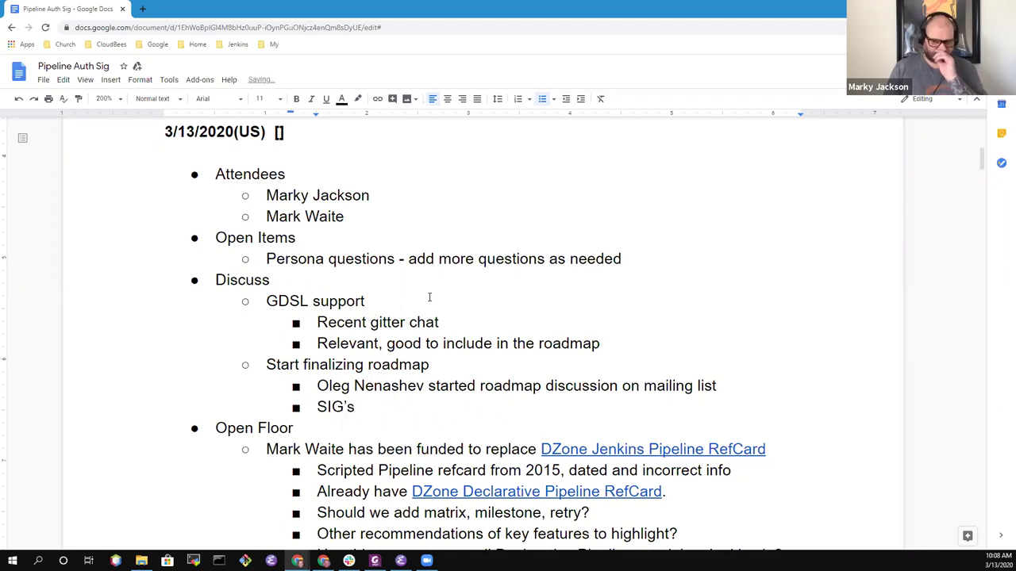
pyautogui.write('expected to contribute to the')
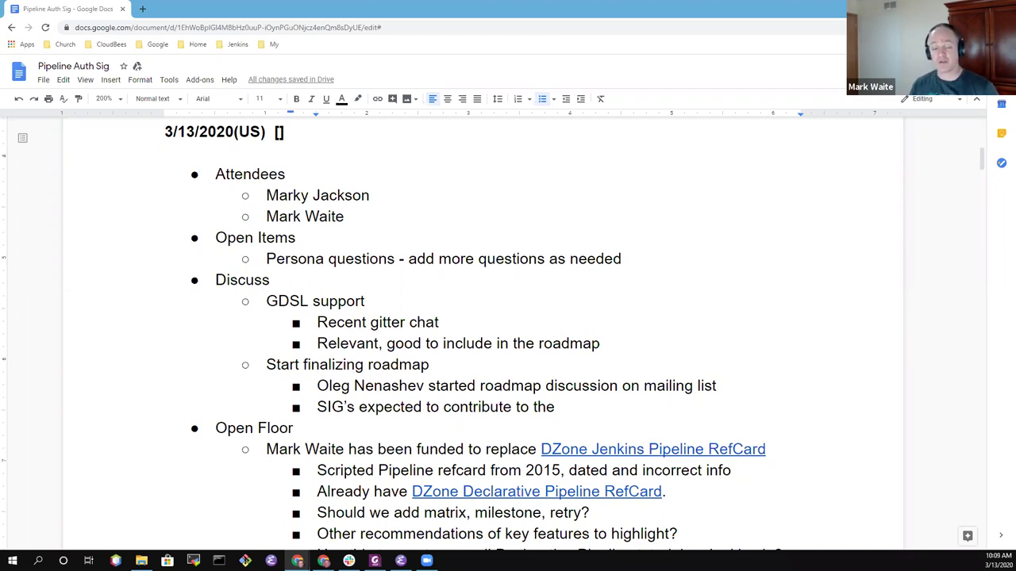
pyautogui.doubleClick(564, 407)
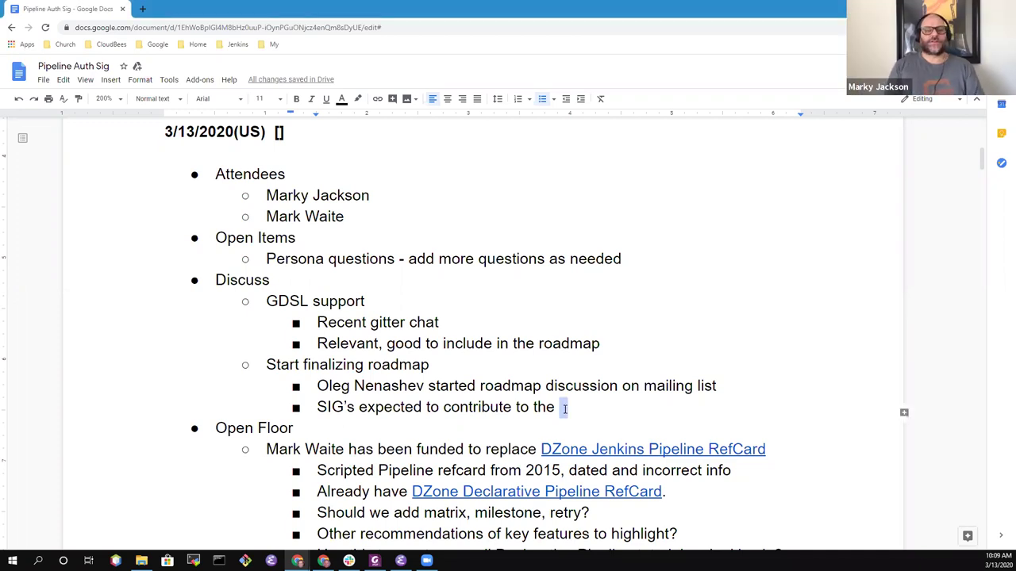
pyautogui.click(565, 408)
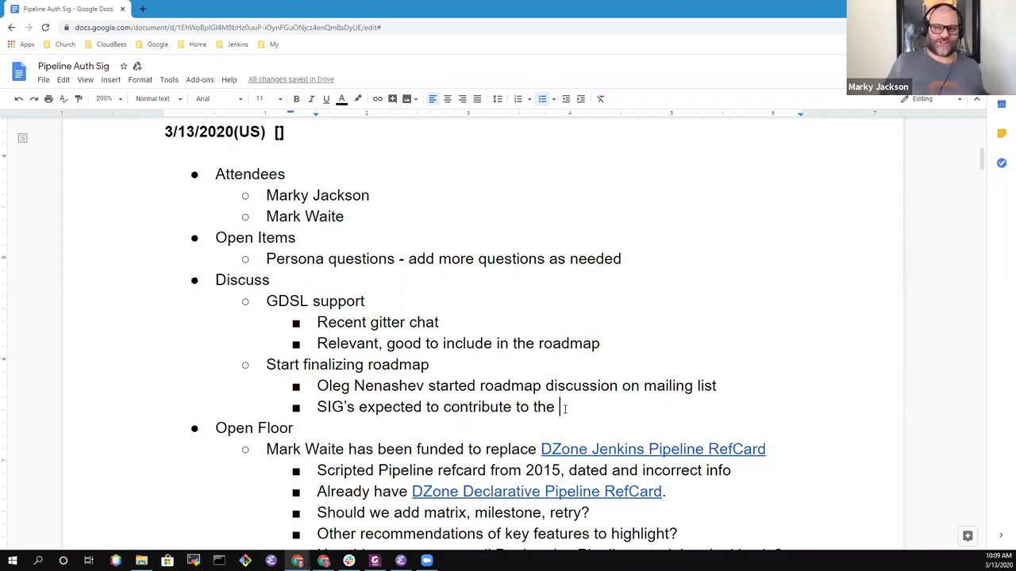
pyautogui.write('Jenkins p')
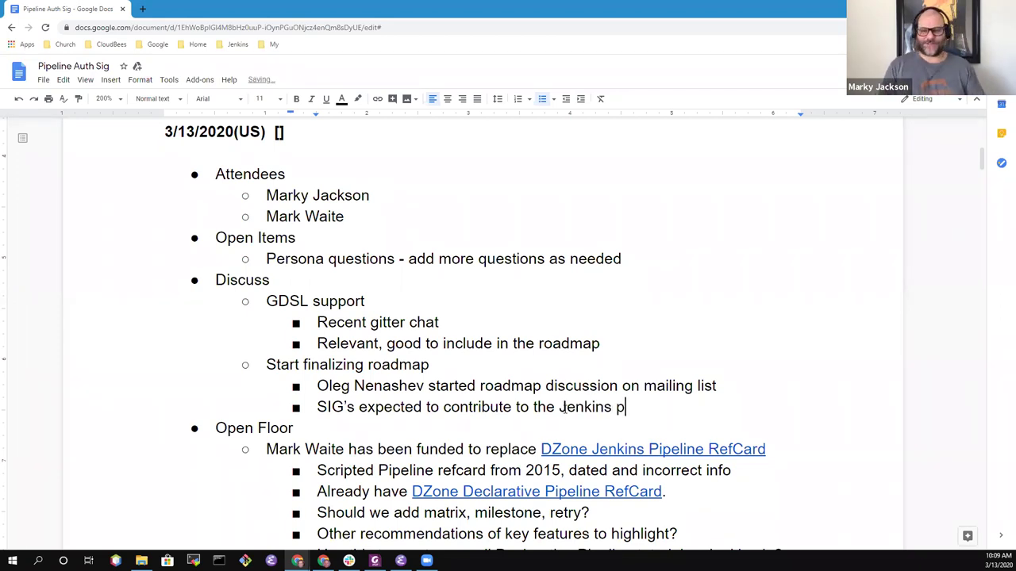
pyautogui.write('roject roadmap')
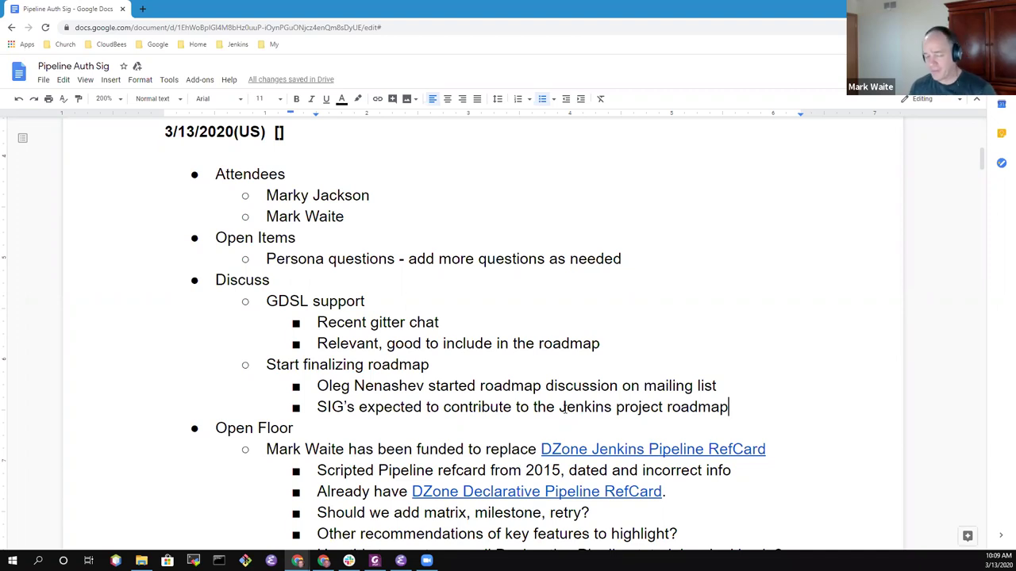
# Step: Review the Open Floor notes on replacing the DZone Jenkins Pipeline RefCard and on the existing DZone Declarative Pipeline RefCard
pyautogui.press('Down')
pyautogui.press('Down')
pyautogui.press('Home')
pyautogui.hotkey('ctrl', 'Right')
pyautogui.hotkey('ctrl', 'Right')
pyautogui.hotkey('ctrl', 'Right')
pyautogui.hotkey('ctrl', 'Right')
pyautogui.hotkey('ctrl', 'Right')
pyautogui.hotkey('ctrl', 'Right')
pyautogui.hotkey('ctrl', 'Right')
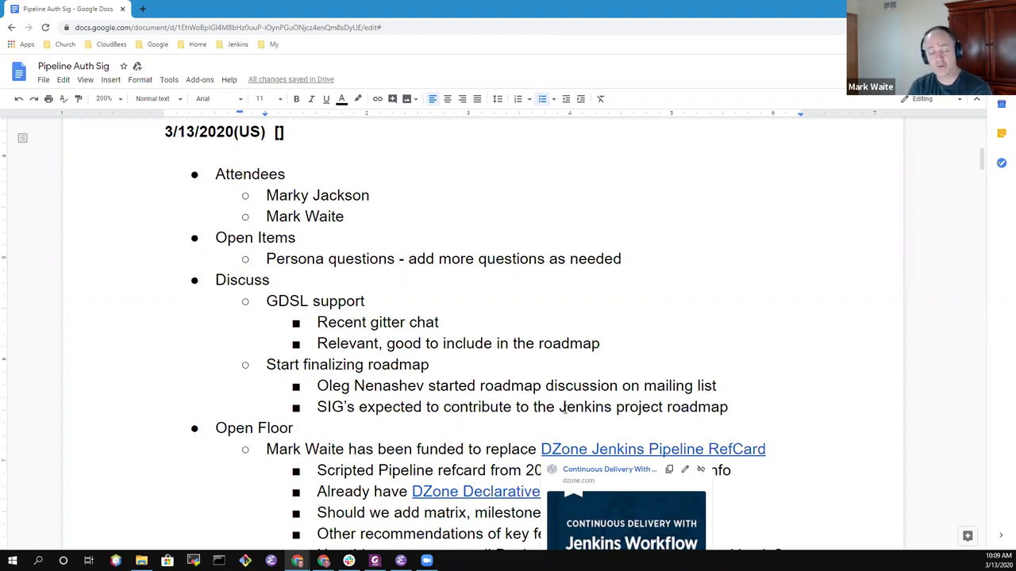
pyautogui.press('Down')
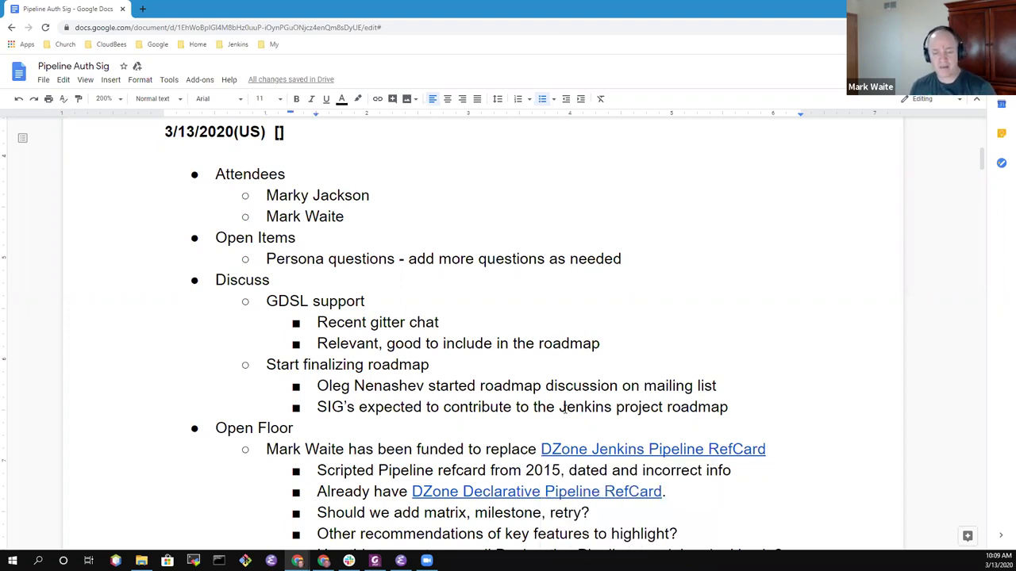
pyautogui.press('Home')
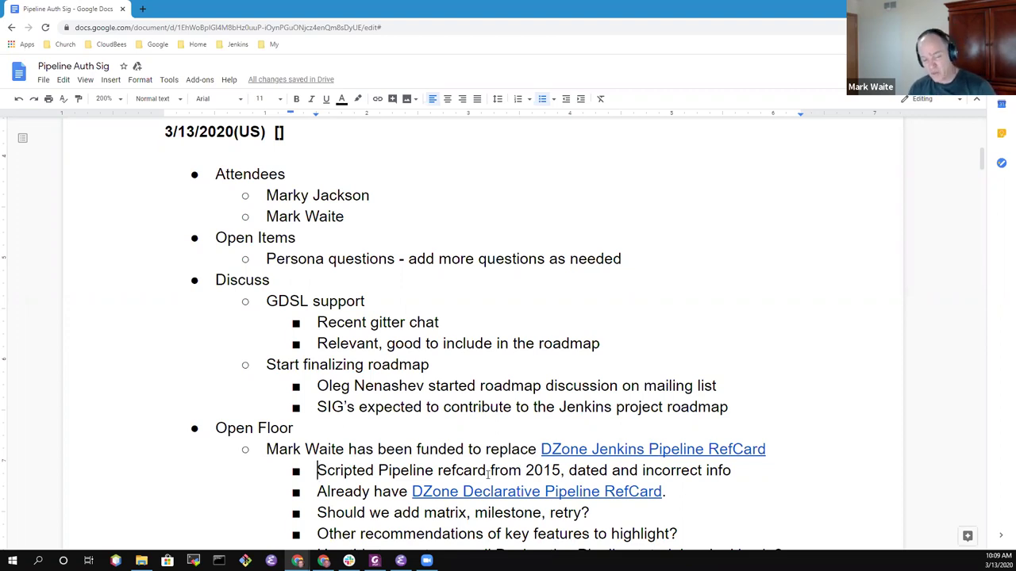
pyautogui.click(409, 493)
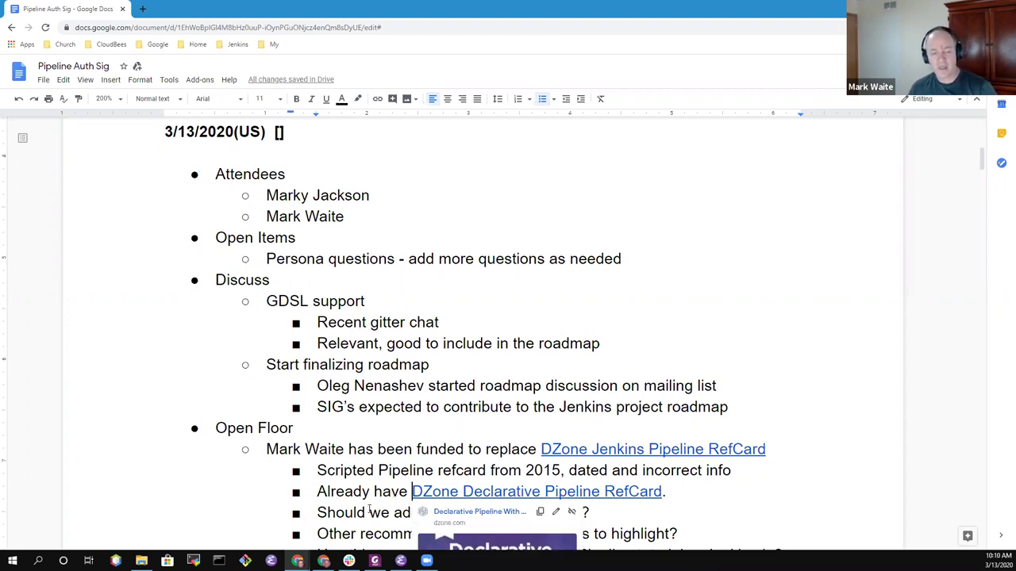
# Step: Go through the proposed RefCard additions matrix, milestone and retry one by one, and return to the DZone Jenkins Pipeline RefCard line
pyautogui.click(370, 512)
pyautogui.click(393, 512)
pyautogui.hotkey('ctrl', 'Right')
pyautogui.hotkey('ctrl', 'shift', 'Right')
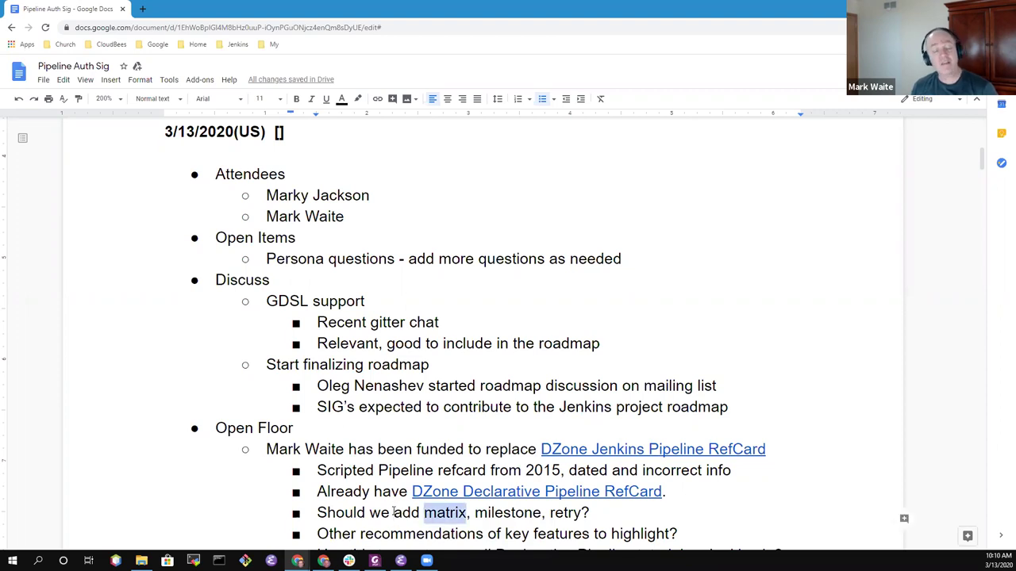
pyautogui.press('Right')
pyautogui.hotkey('ctrl', 'Right')
pyautogui.hotkey('ctrl', 'shift', 'Right')
pyautogui.press('Right')
pyautogui.hotkey('ctrl', 'Right')
pyautogui.hotkey('ctrl', 'shift', 'Right')
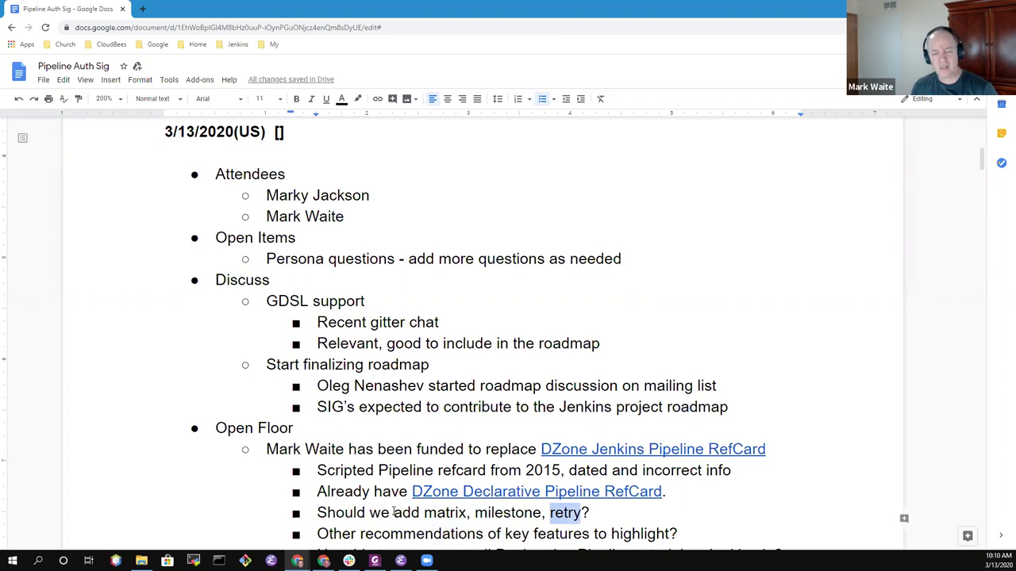
pyautogui.press('Up')
pyautogui.press('Up')
pyautogui.press('Up')
pyautogui.press('Left')
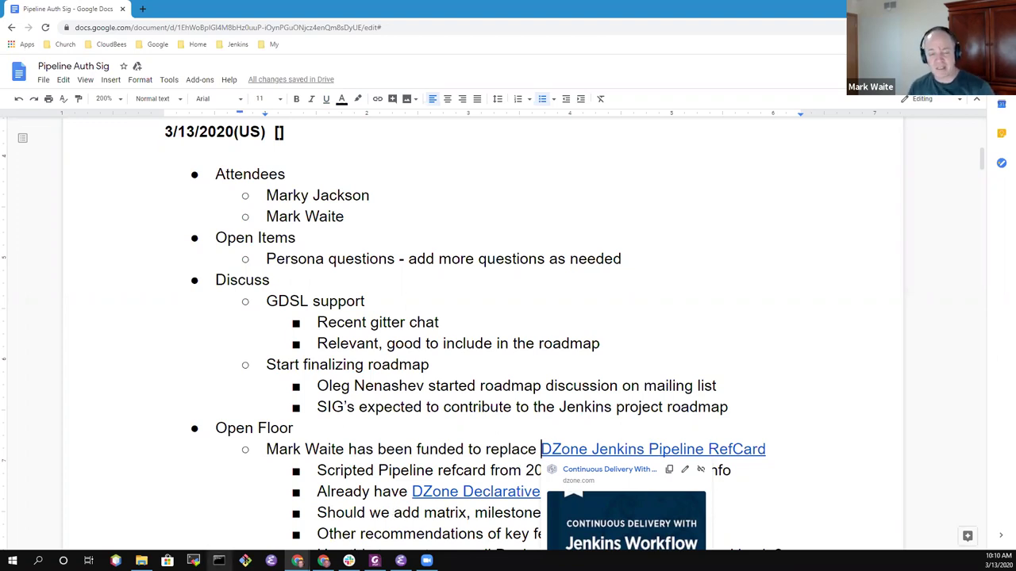
# Step: Insert "lock," between "matrix," and "milestone" in the "Should we add" question under Open Floor
pyautogui.click(389, 472)
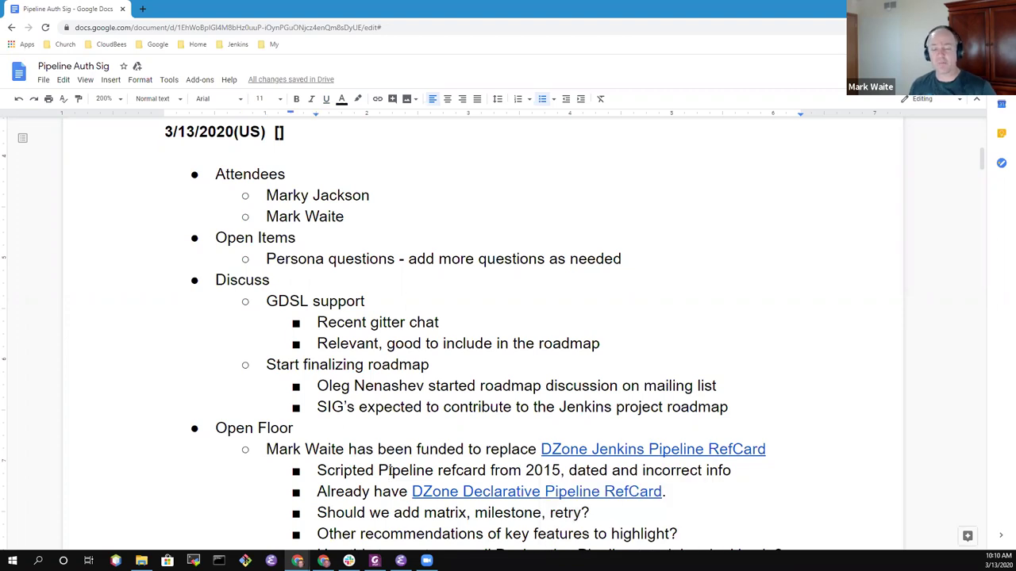
pyautogui.press('Down')
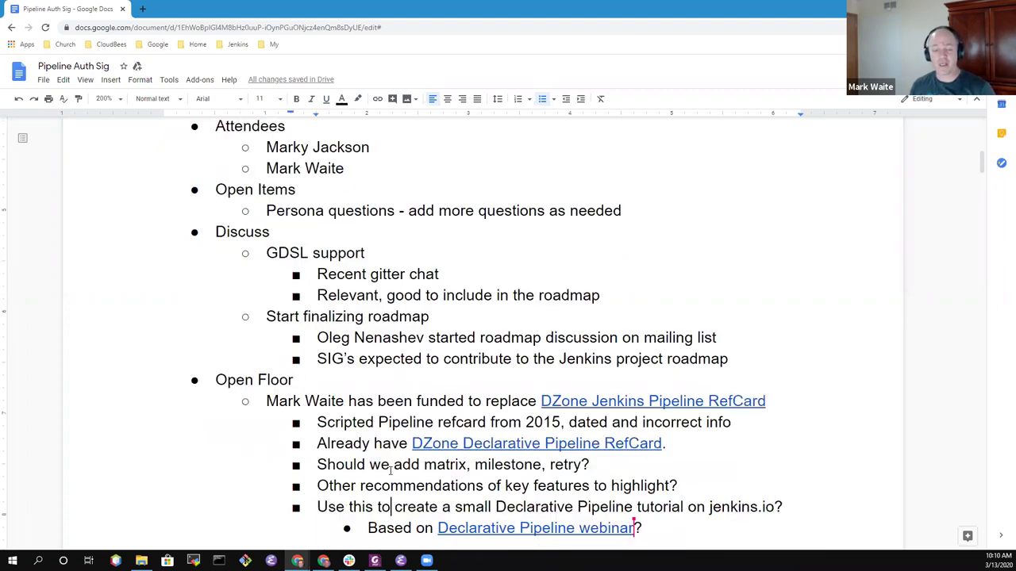
pyautogui.scroll(-1, 389, 471)
pyautogui.hotkey('ctrl', 'Right')
pyautogui.hotkey('ctrl', 'Right')
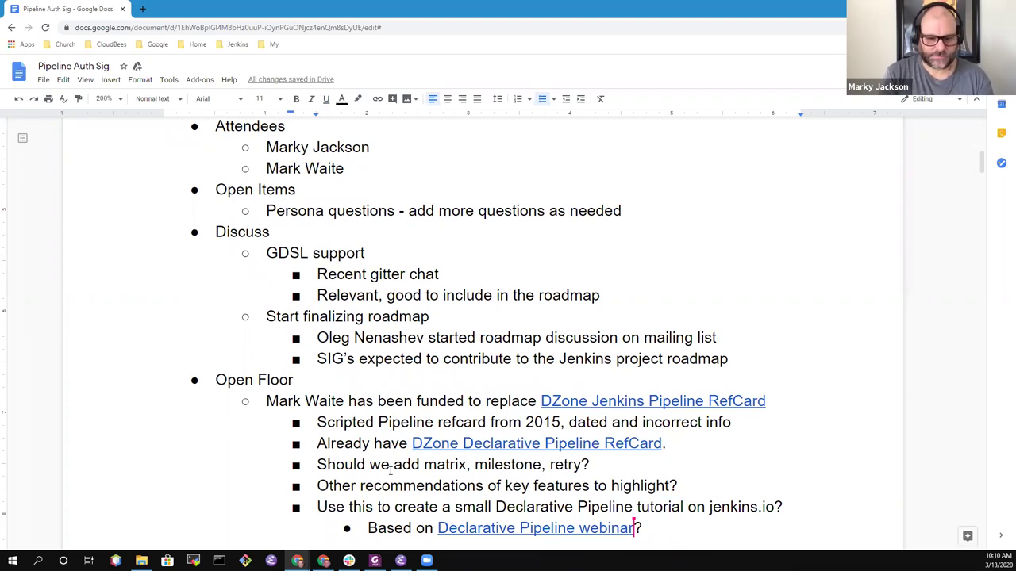
pyautogui.hotkey('ctrl', 'shift', 'Right')
pyautogui.hotkey('ctrl', 'shift', 'Right')
pyautogui.hotkey('ctrl', 'shift', 'Right')
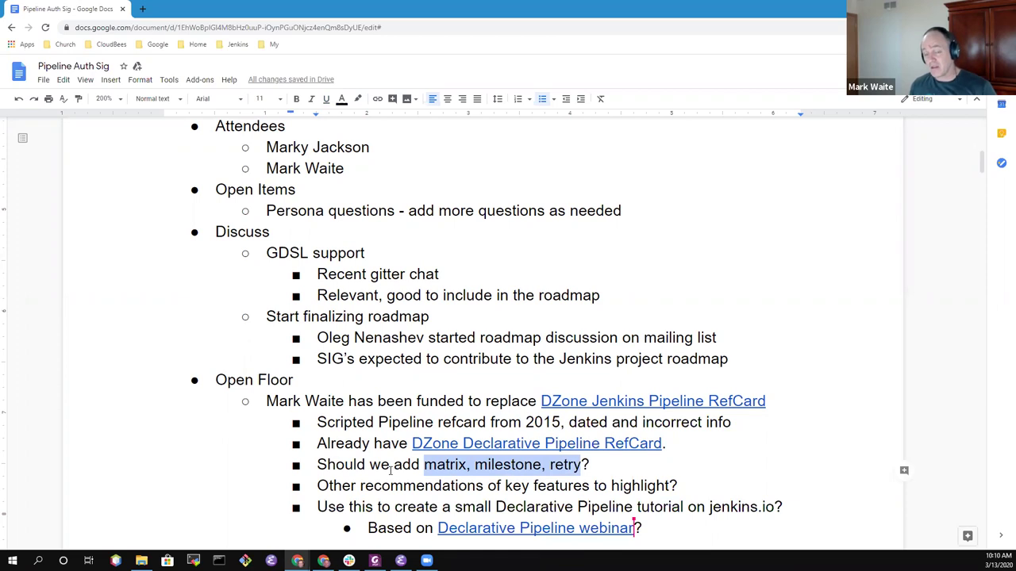
pyautogui.hotkey('ctrl', 'Left')
pyautogui.hotkey('ctrl', 'Left')
pyautogui.hotkey('ctrl', 'Left')
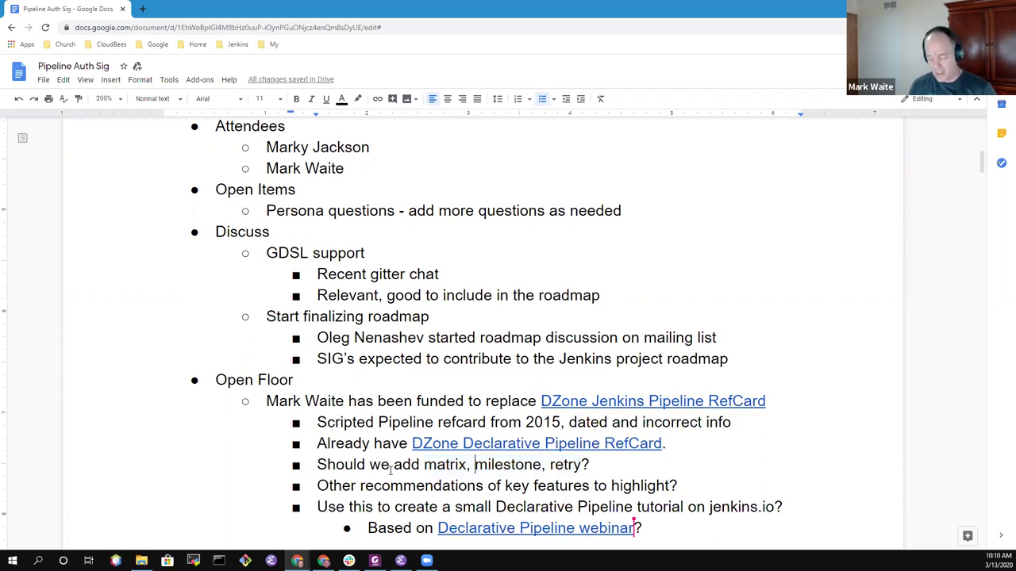
pyautogui.write('lock,')
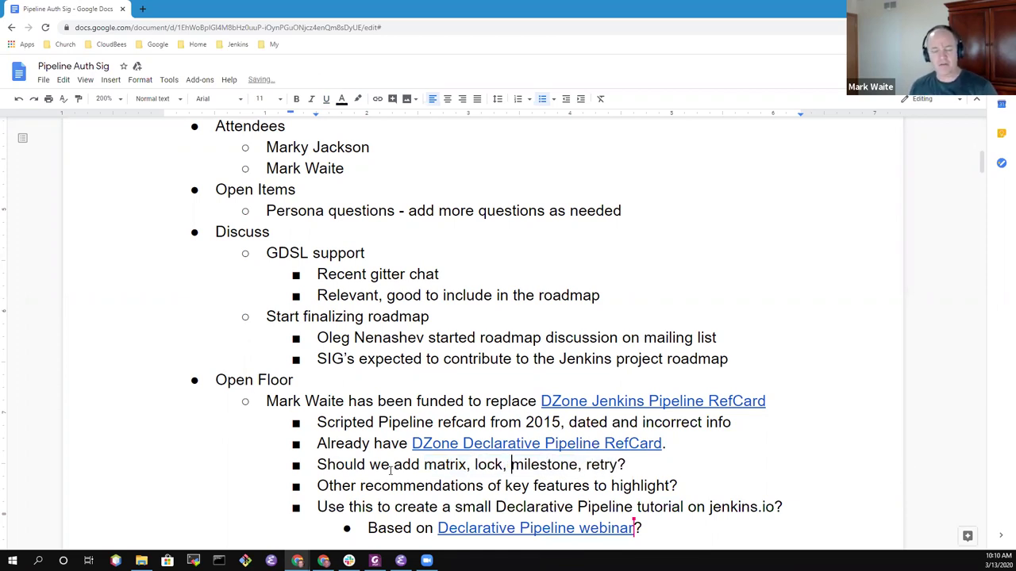
pyautogui.press('End')
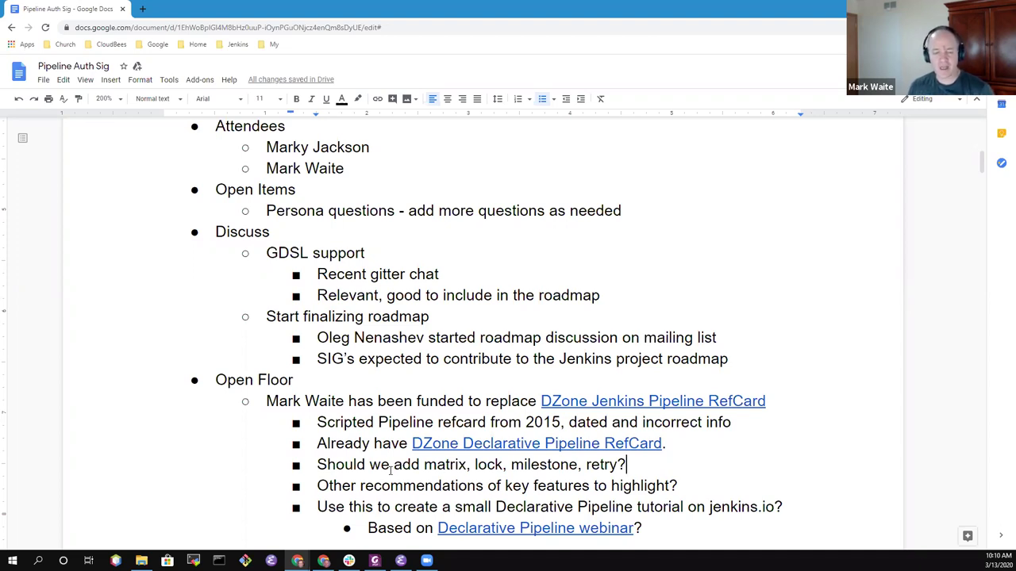
# Step: Below "Other recommendations of key features to highlight?", add the nested bullet "Post, When, etc. are already covered in the Declarative Refcard"
pyautogui.press('Down')
pyautogui.press('End')
pyautogui.press('Return')
pyautogui.press('Tab')
pyautogui.write('Post')
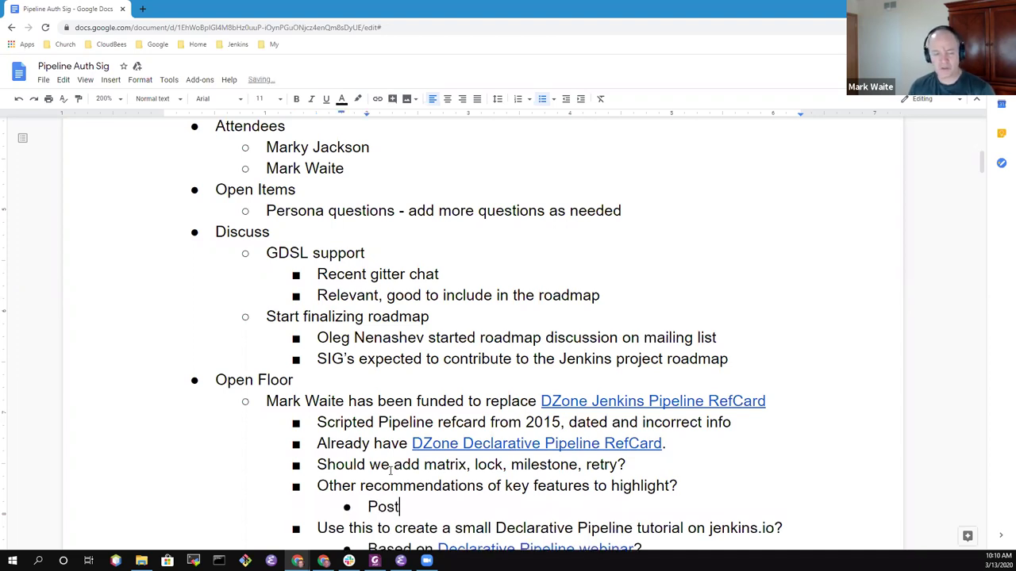
pyautogui.write(', When, ')
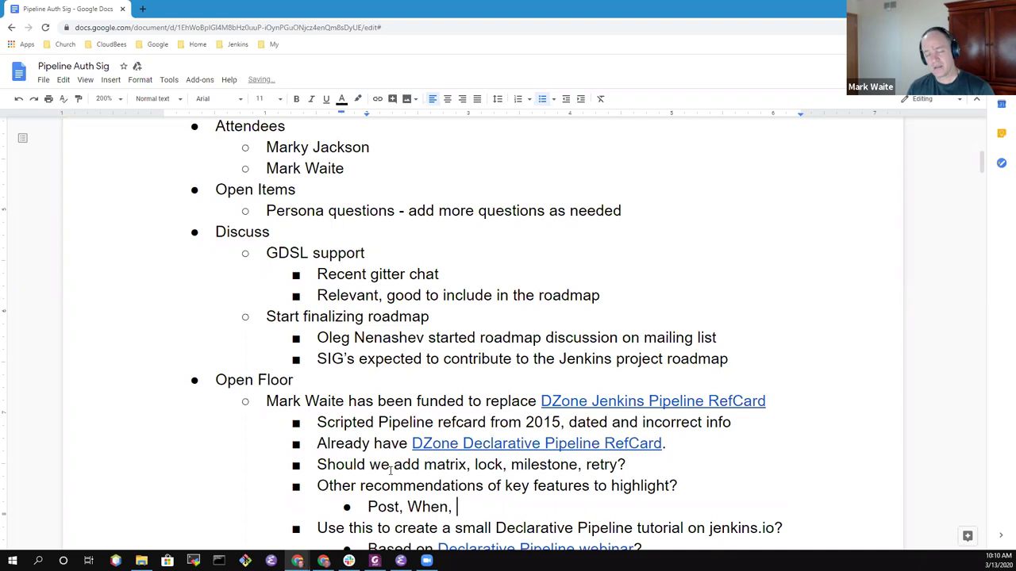
pyautogui.write('etc. ')
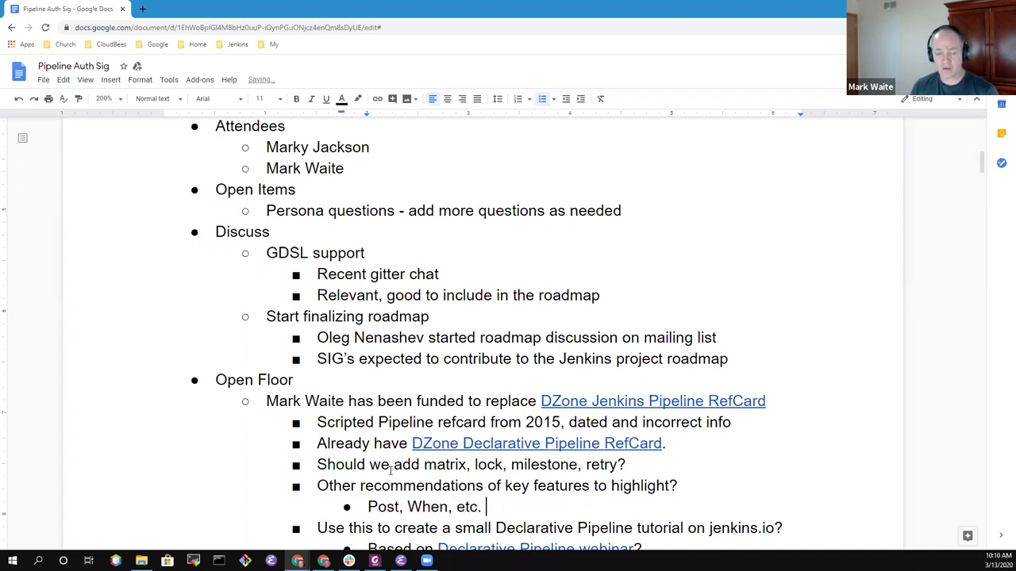
pyautogui.write('are already do')
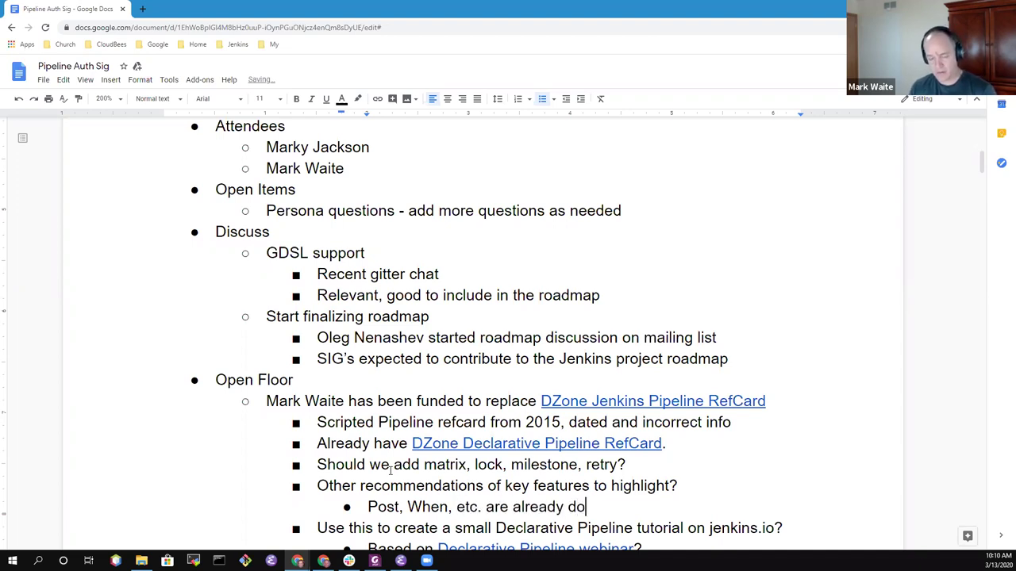
pyautogui.write('xcov')
pyautogui.press('BackSpace')
pyautogui.press('BackSpace')
pyautogui.press('BackSpace')
pyautogui.press('BackSpace')
pyautogui.write('covered in the ')
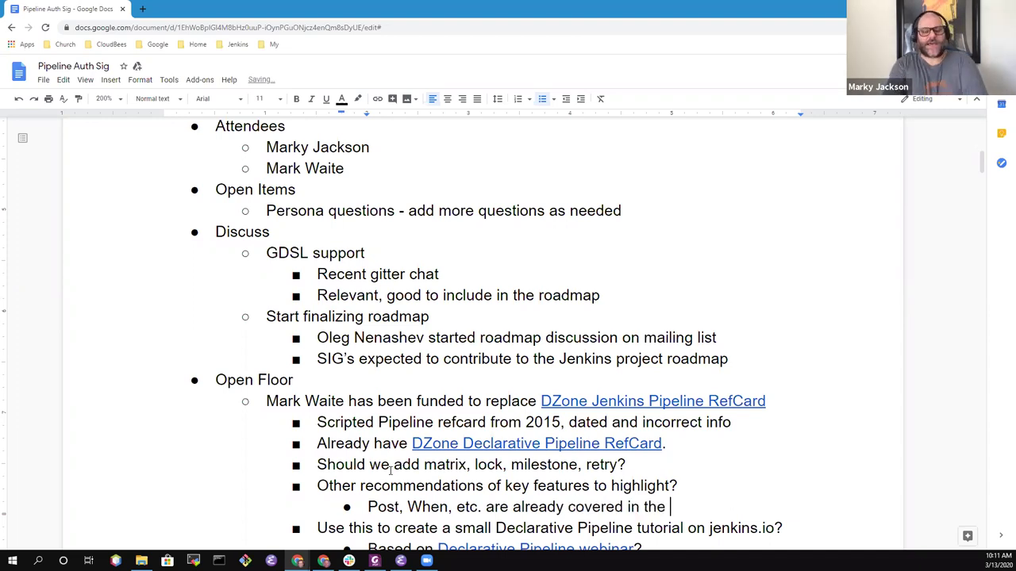
pyautogui.write('Dec')
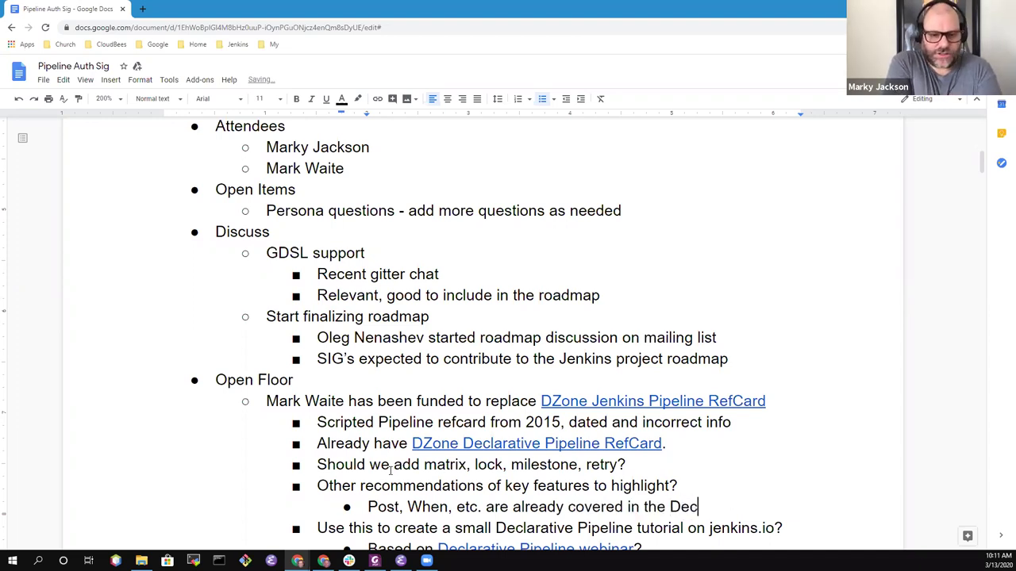
pyautogui.write('larative')
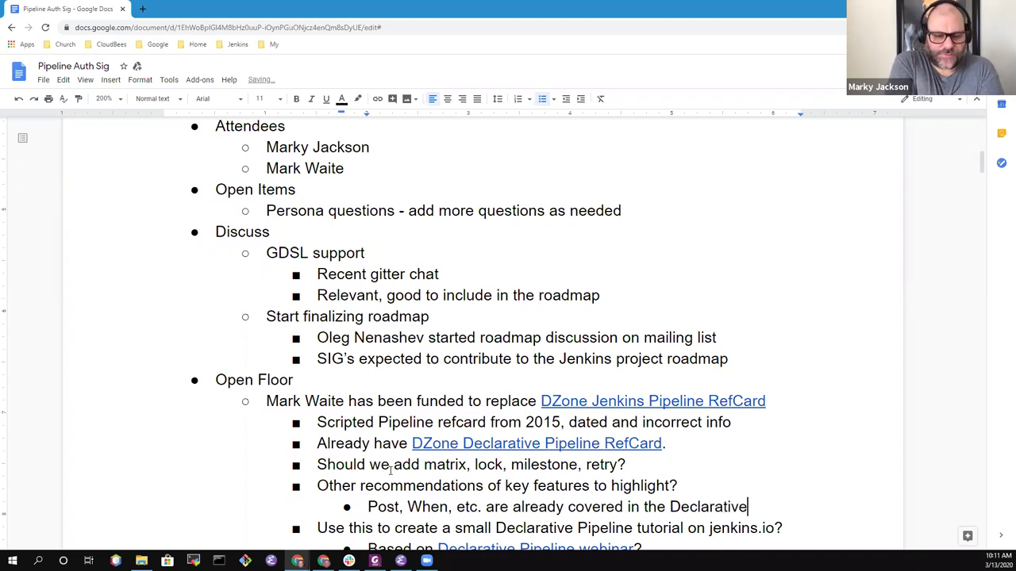
pyautogui.write(' Refcar')
pyautogui.write('ds')
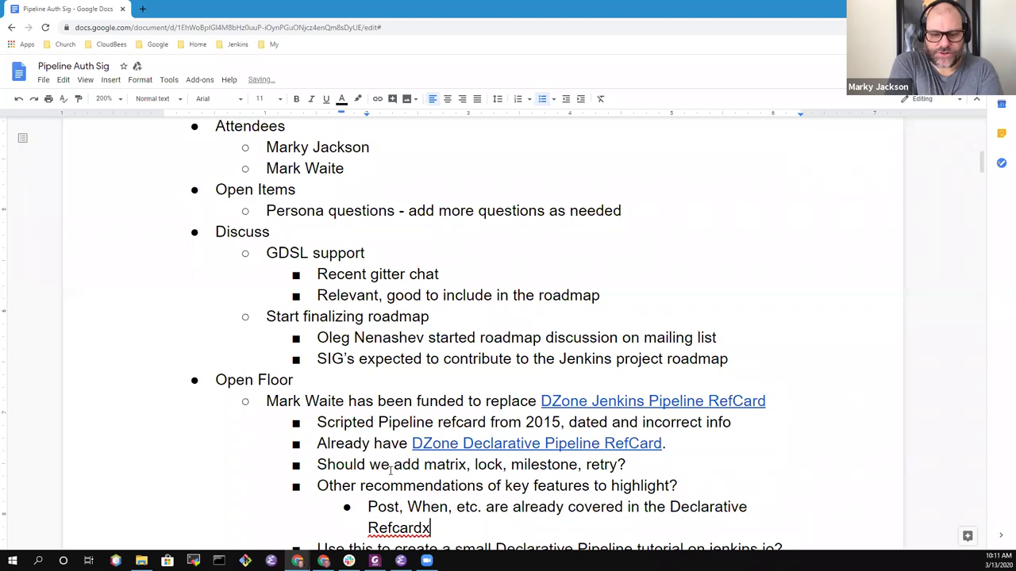
pyautogui.press('BackSpace')
# Step: Remove ", etc." from the nested bullet about Post and When so it reads "Post, When are already covered in the Declarative Refcard"
pyautogui.press('Up')
pyautogui.press('Right')
pyautogui.press('Right')
pyautogui.press('Right')
pyautogui.press('Right')
pyautogui.press('Right')
pyautogui.press('Right')
pyautogui.press('Right')
pyautogui.press('Right')
pyautogui.press('Right')
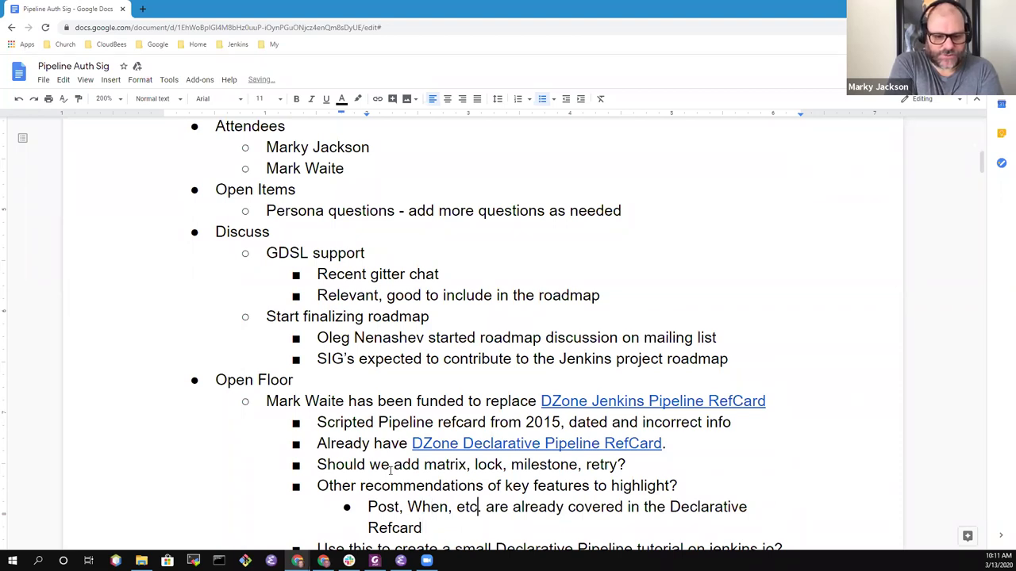
pyautogui.hotkey('shift', 'Left')
pyautogui.hotkey('shift', 'Left')
pyautogui.hotkey('shift', 'Left')
pyautogui.hotkey('shift', 'Left')
pyautogui.hotkey('shift', 'Left')
pyautogui.hotkey('shift', 'Left')
pyautogui.hotkey('shift', 'Left')
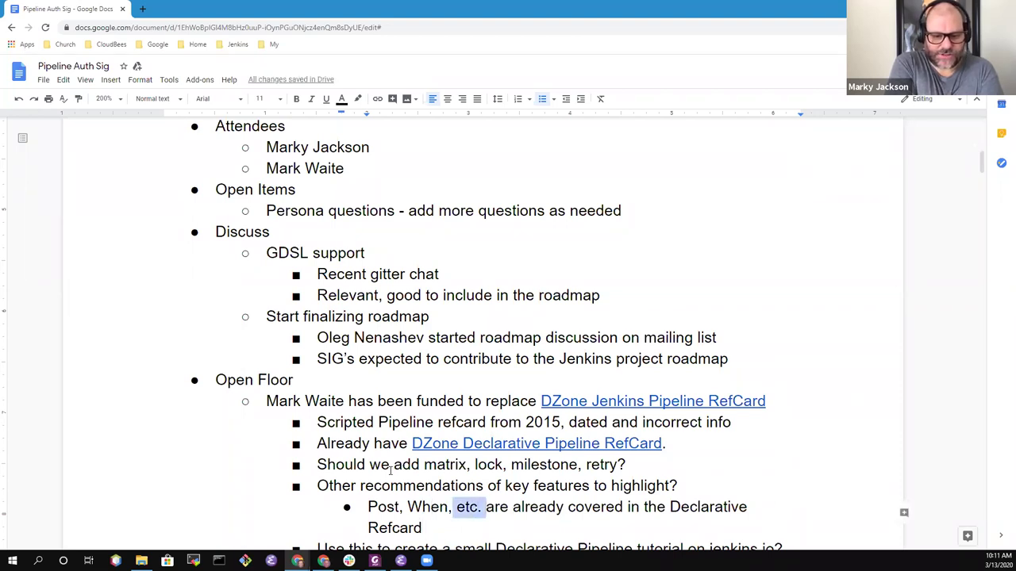
pyautogui.press('BackSpace')
pyautogui.press('End')
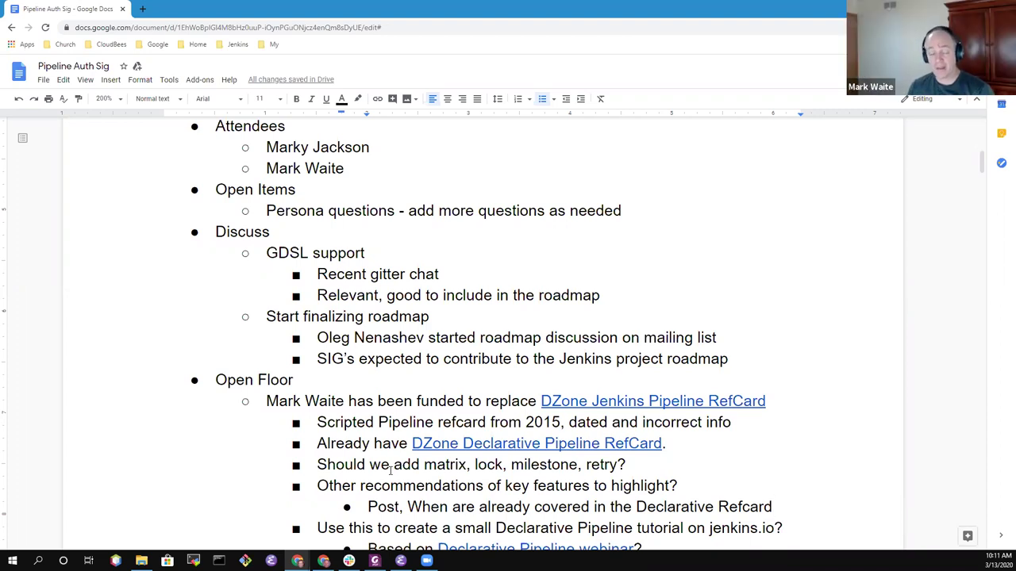
# Step: Review the Open Floor question about creating a small Declarative Pipeline tutorial on jenkins.io
pyautogui.press('Down')
pyautogui.press('Down')
pyautogui.press('Up')
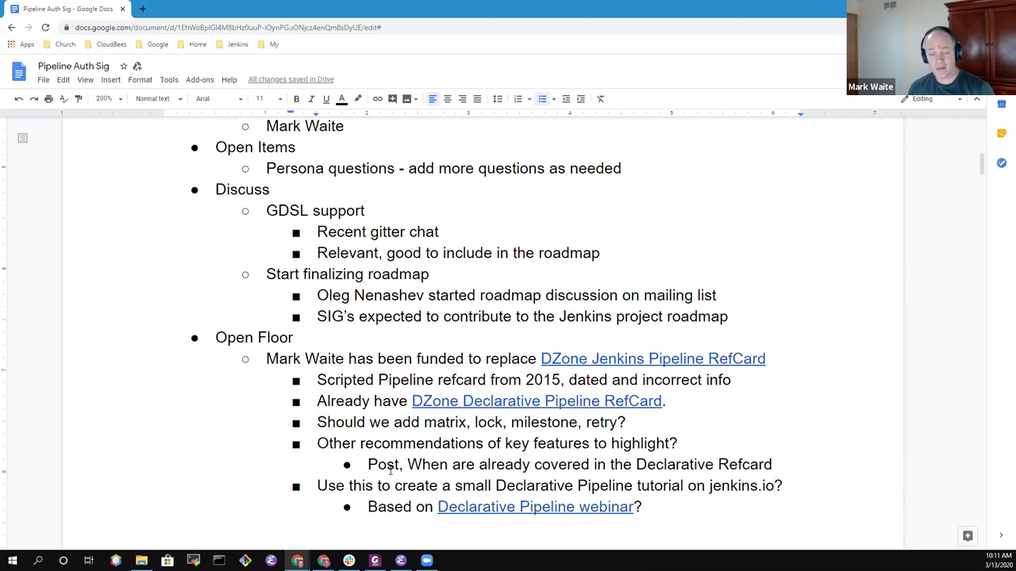
pyautogui.hotkey('shift', 'End')
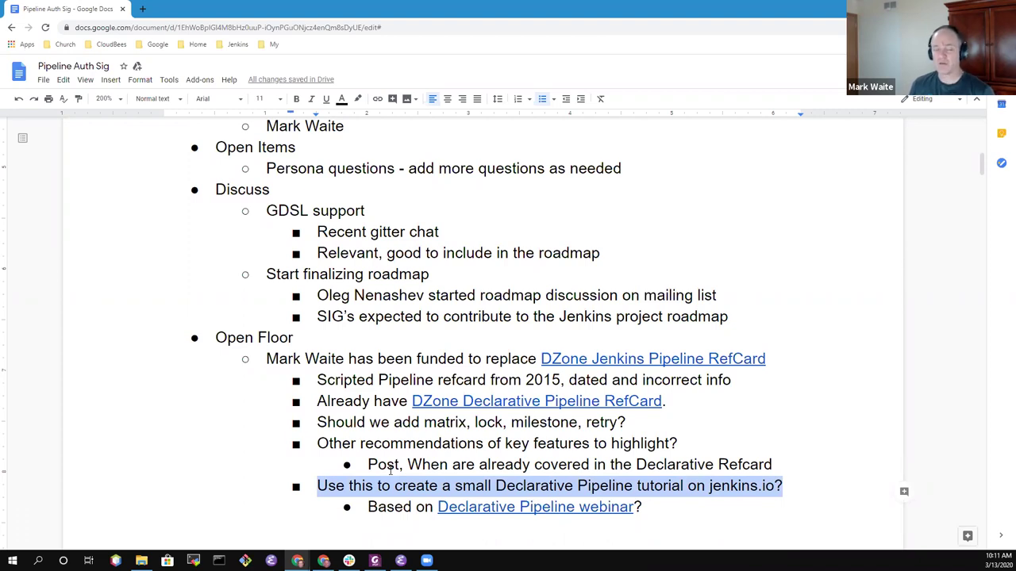
pyautogui.press('Left')
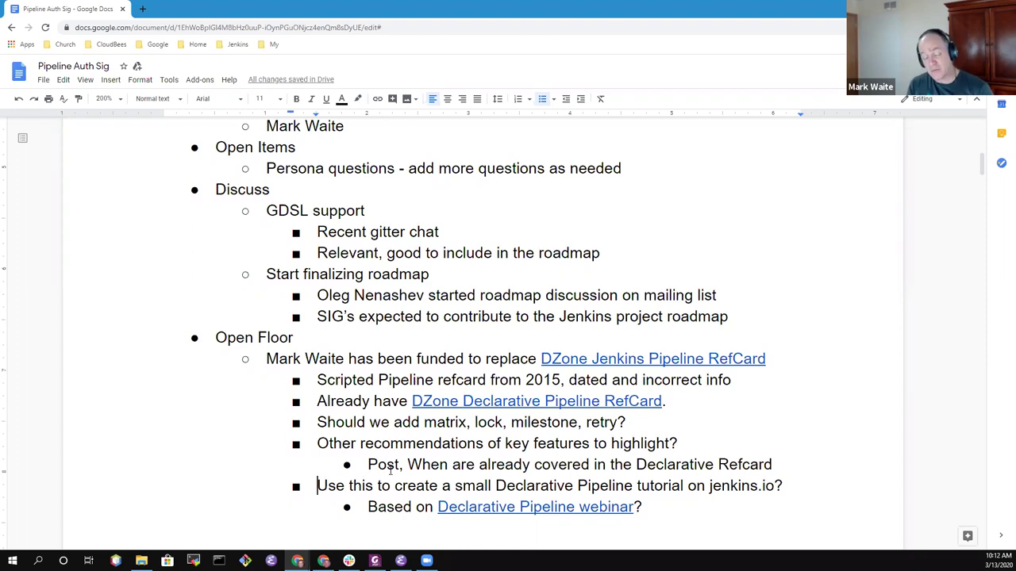
# Step: Below "Based on Declarative Pipeline webinar?", add the nested bullet "Which persona does this address?"
pyautogui.press('Down')
pyautogui.press('End')
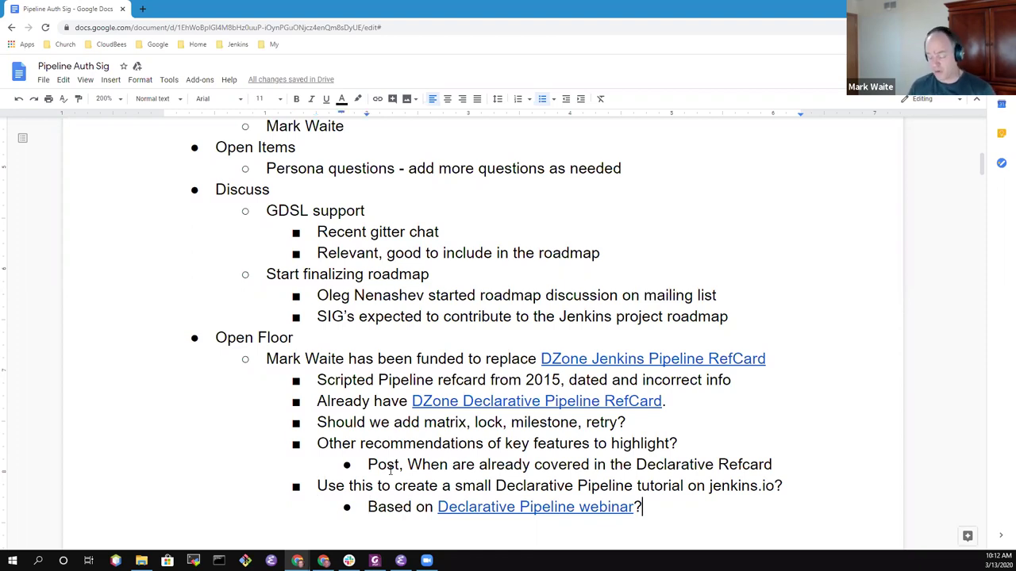
pyautogui.press('Return')
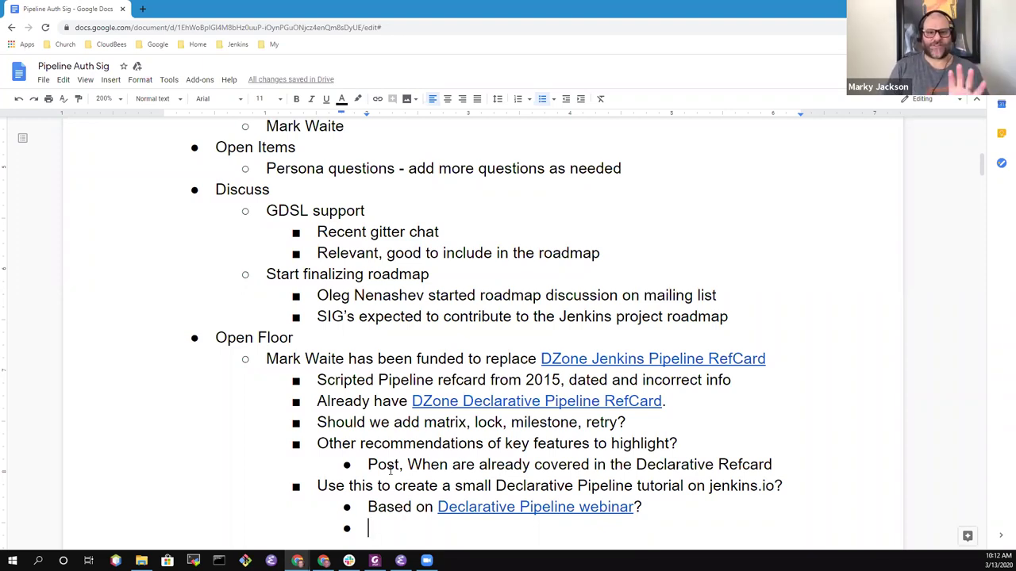
pyautogui.write('Which p')
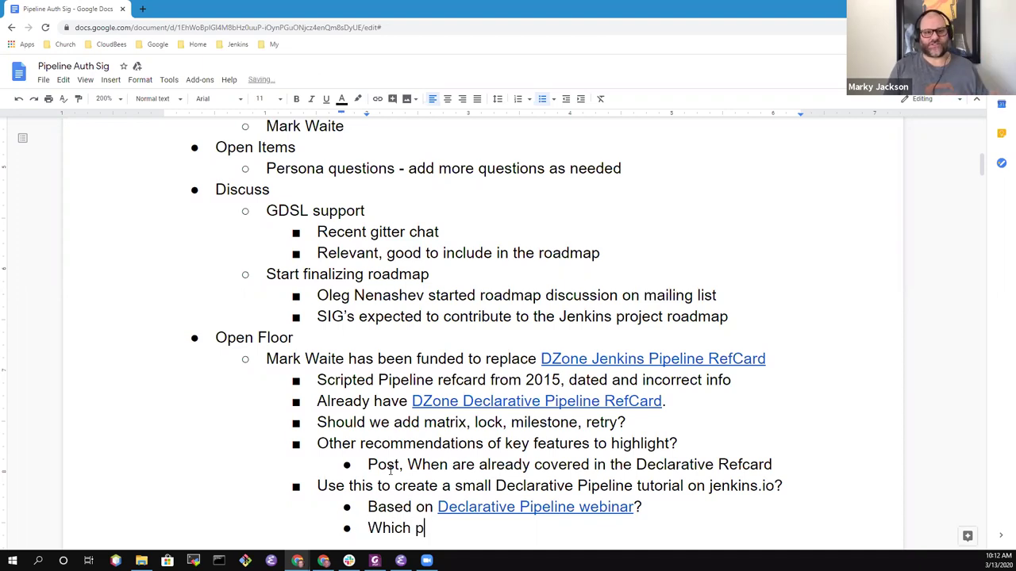
pyautogui.write('ersona does thi')
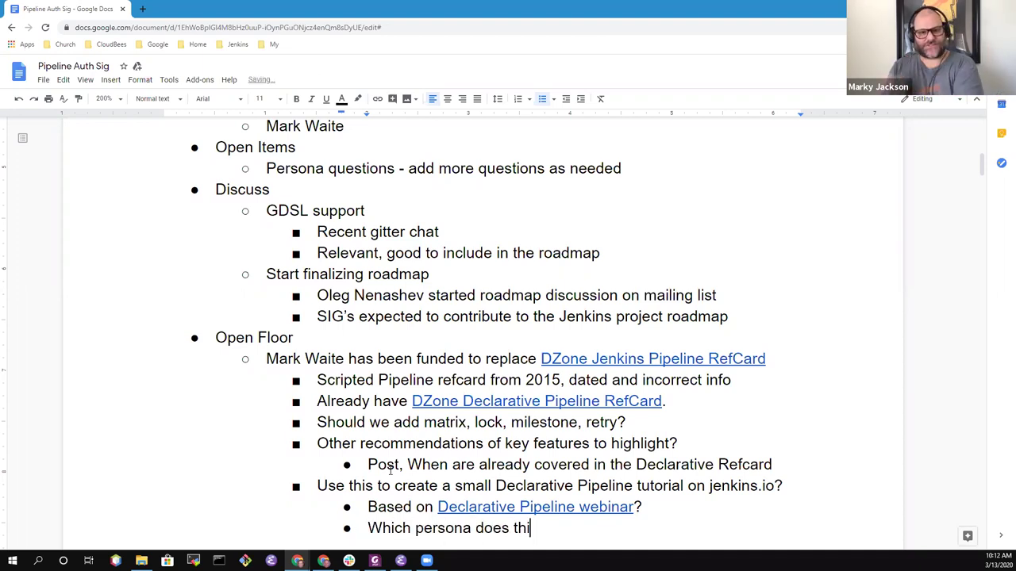
pyautogui.write('s address?')
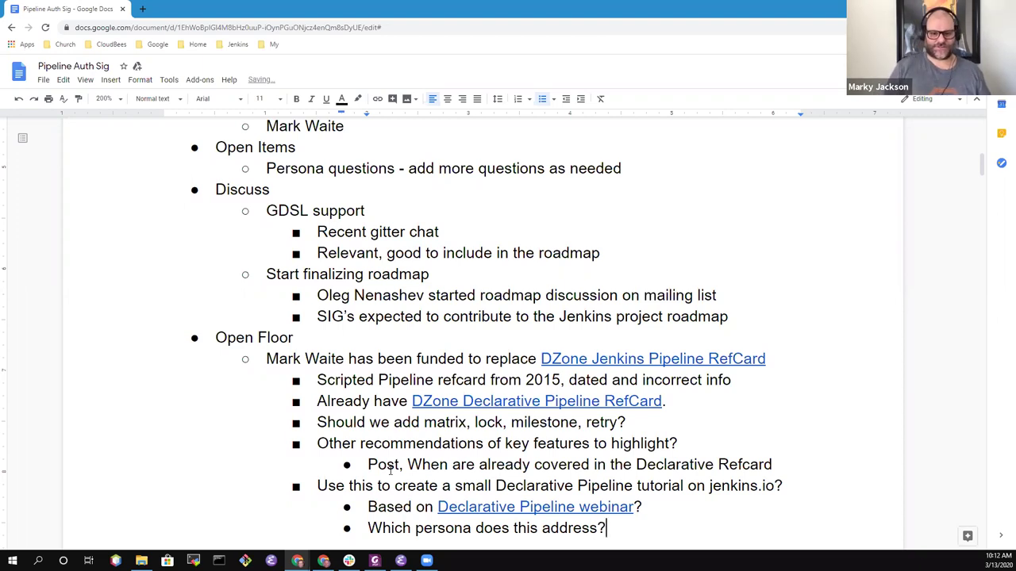
# Step: Under "Scripted Pipeline refcard from 2015, dated and incorrect info", add the nested bullet "Which personas will this updated document address?"
pyautogui.press('Up')
pyautogui.press('Up')
pyautogui.press('Up')
pyautogui.press('Up')
pyautogui.press('Up')
pyautogui.press('Up')
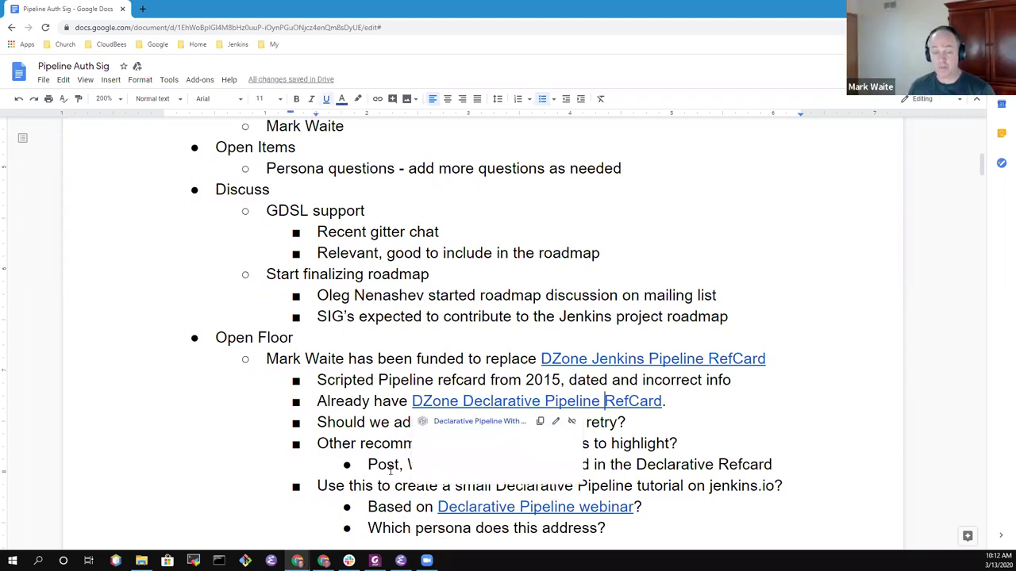
pyautogui.press('End')
pyautogui.press('Return')
pyautogui.press('Tab')
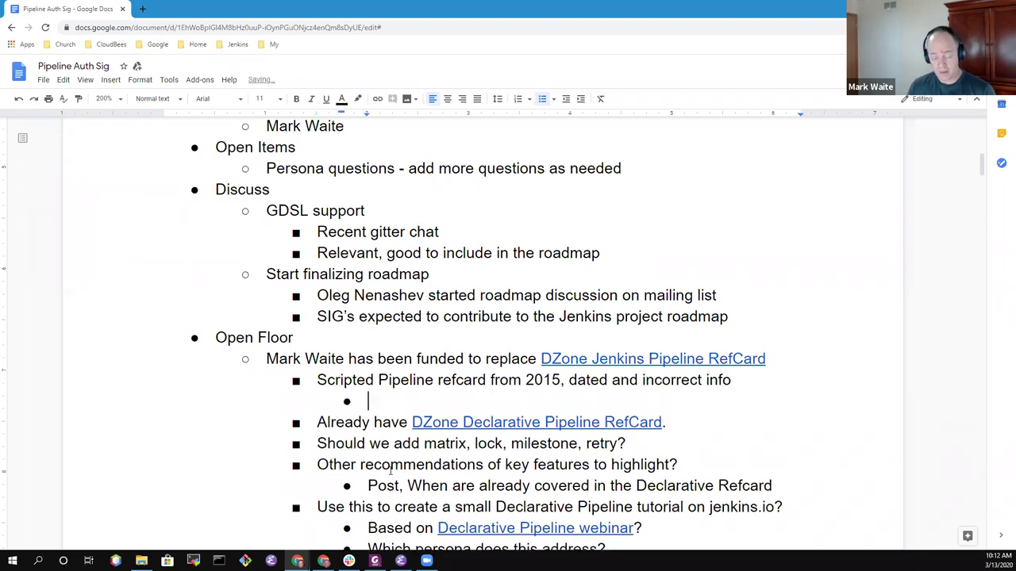
pyautogui.write('Which personas ')
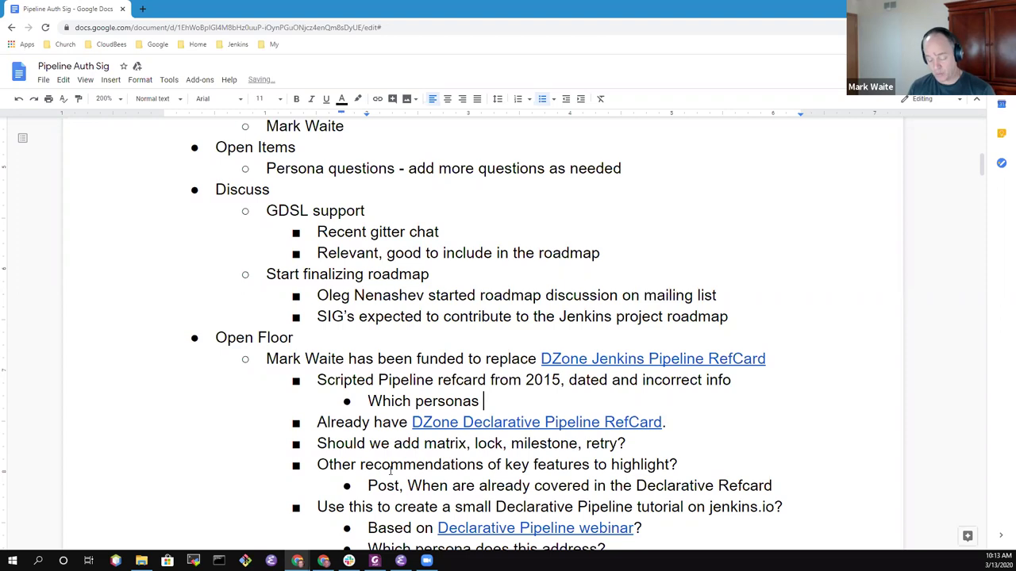
pyautogui.write('will this ')
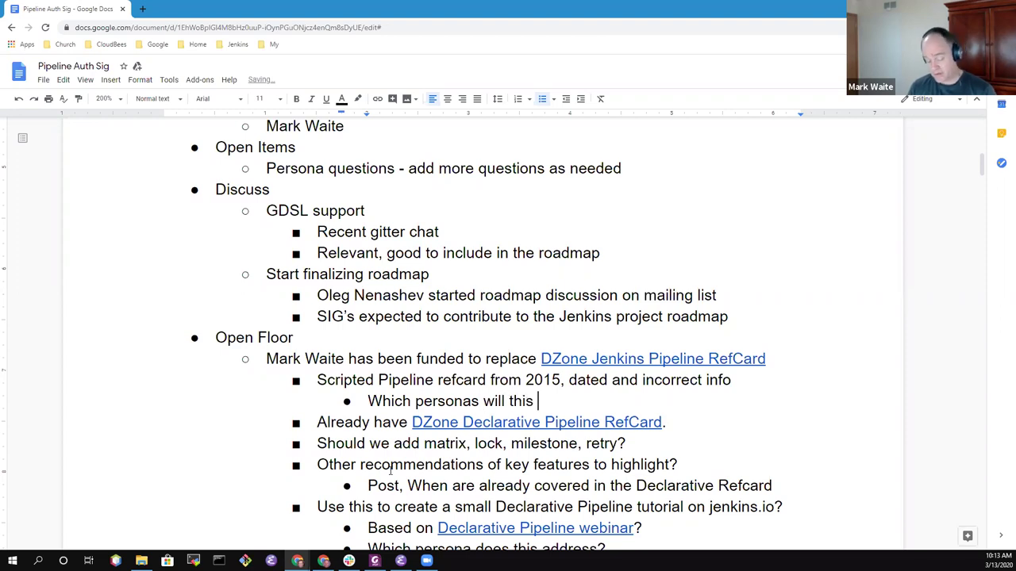
pyautogui.write('updated ')
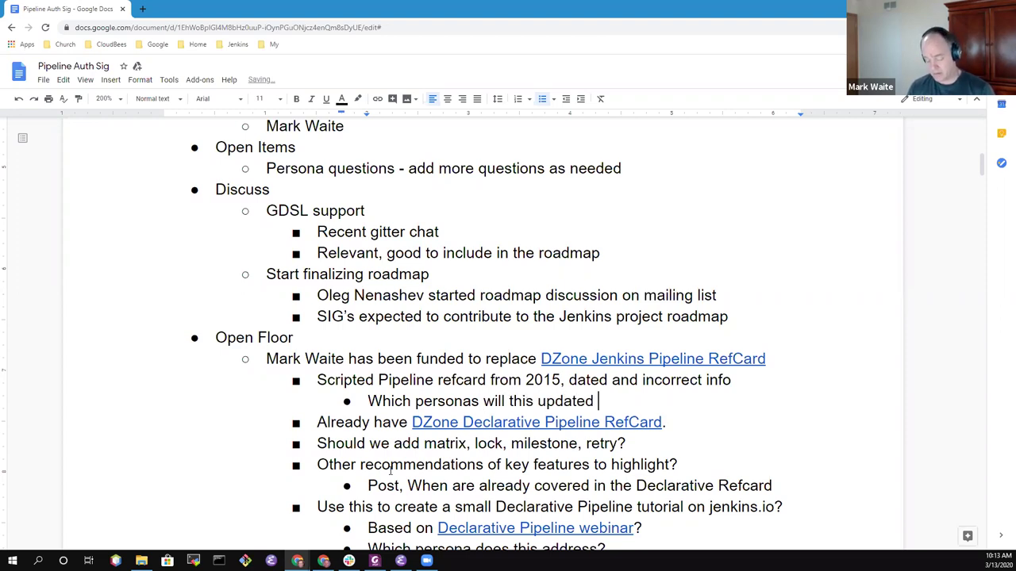
pyautogui.write('documentat')
pyautogui.press('BackSpace')
pyautogui.press('BackSpace')
pyautogui.write('address?')
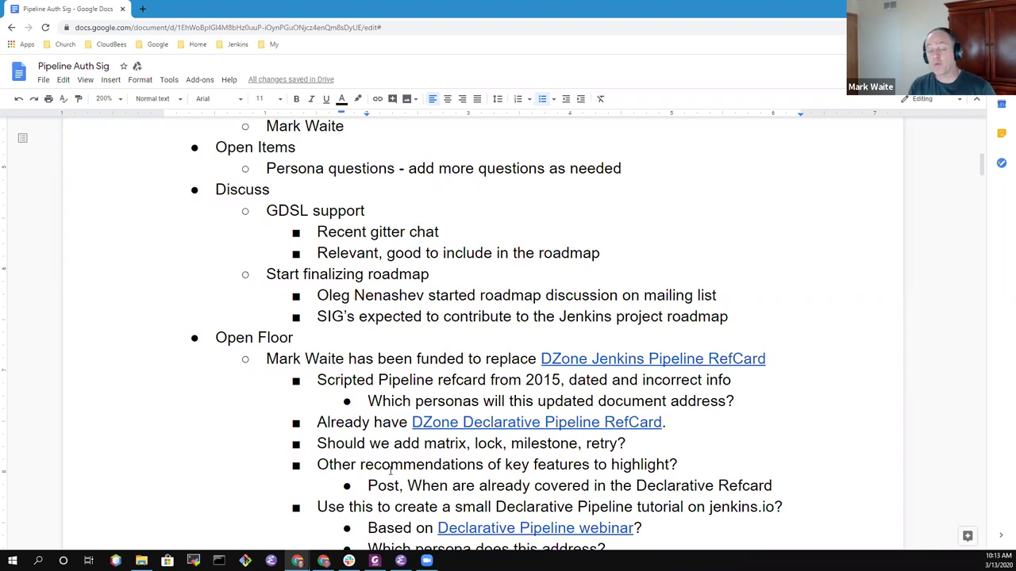
# Step: In the tutorial's nested bullet "Which persona does this address?", insert "(and which does it not)" before the question mark
pyautogui.press('Down')
pyautogui.press('Down')
pyautogui.press('Down')
pyautogui.press('Down')
pyautogui.press('Down')
pyautogui.press('Down')
pyautogui.press('Down')
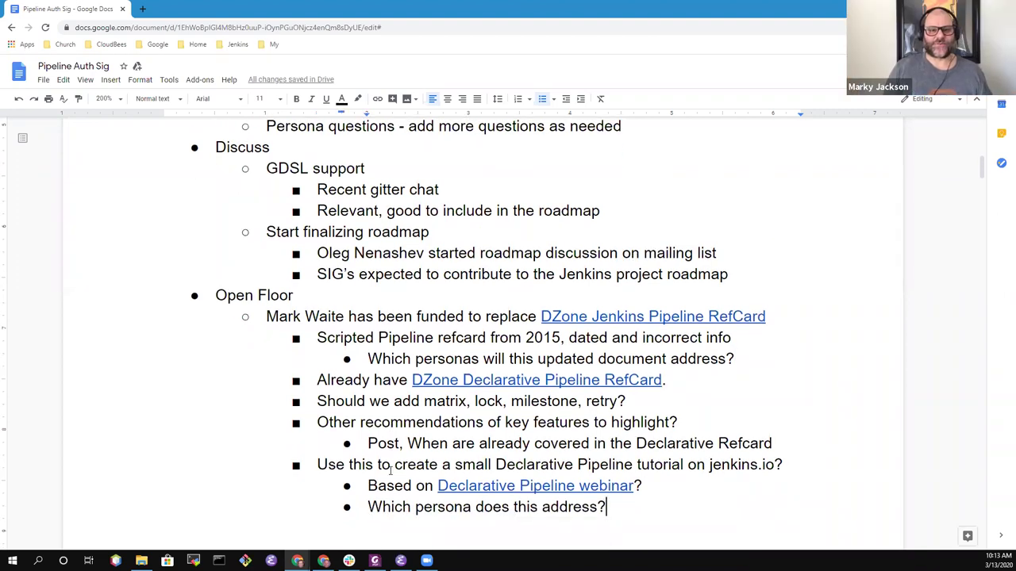
pyautogui.press('Left')
pyautogui.write('(asn')
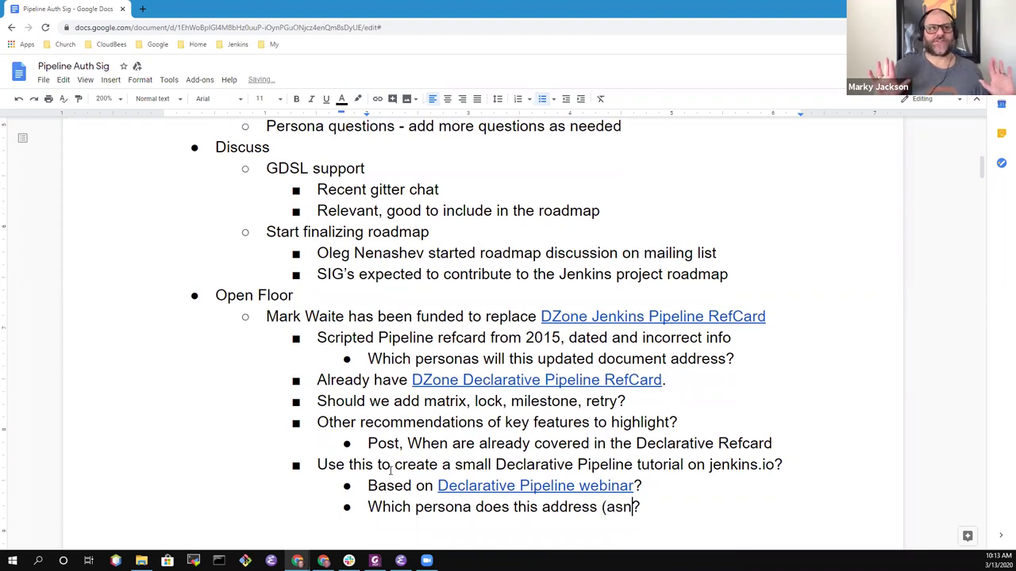
pyautogui.press('BackSpace')
pyautogui.press('BackSpace')
pyautogui.write('nd which does it not')
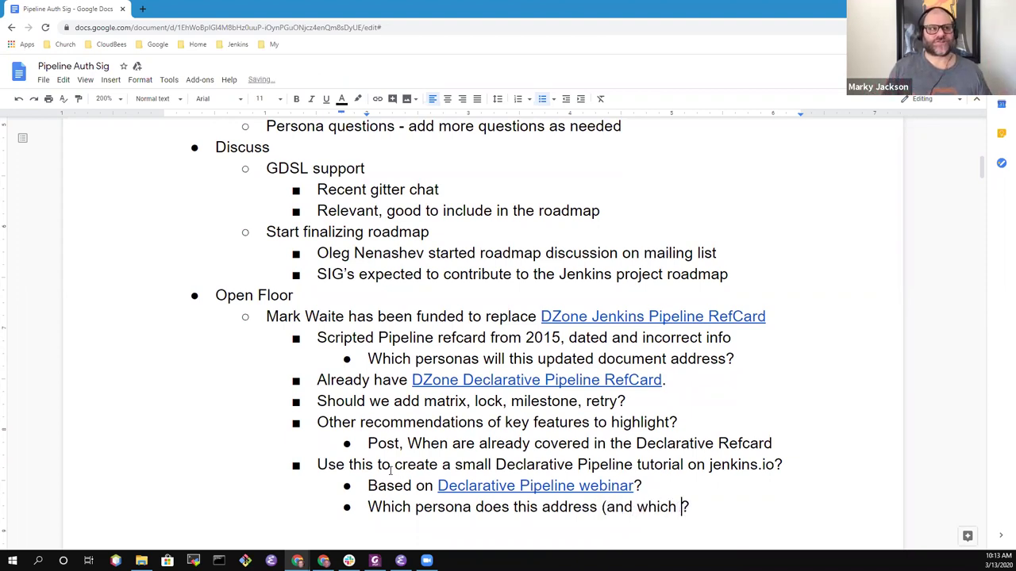
pyautogui.write(')')
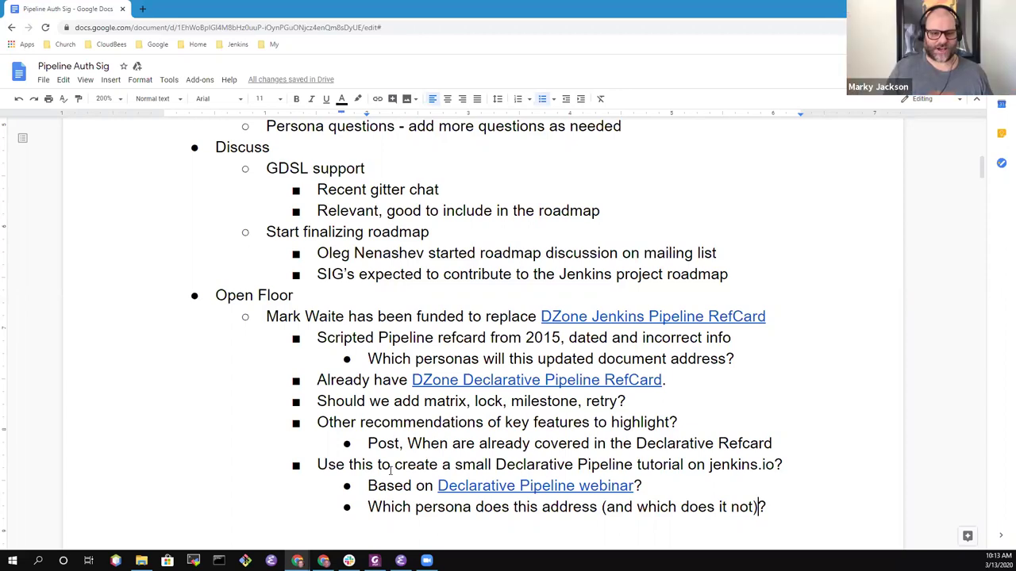
# Step: Review the Discuss and Open Floor notes of the 3/13/2020 meeting
pyautogui.hotkey('ctrl', 'End')
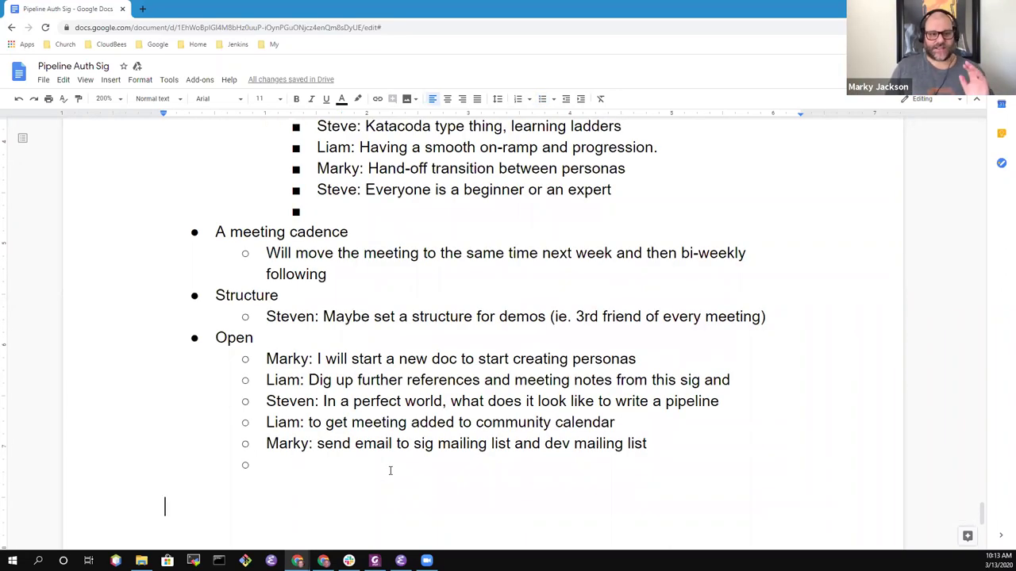
pyautogui.hotkey('ctrl', 'Home')
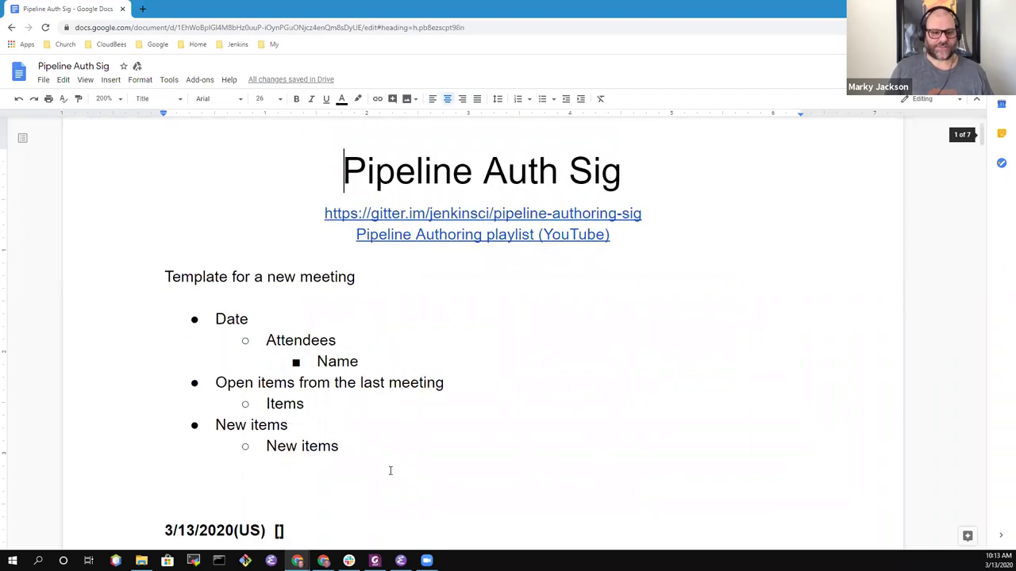
pyautogui.scroll(-5, 390, 471)
pyautogui.scroll(-5, 389, 471)
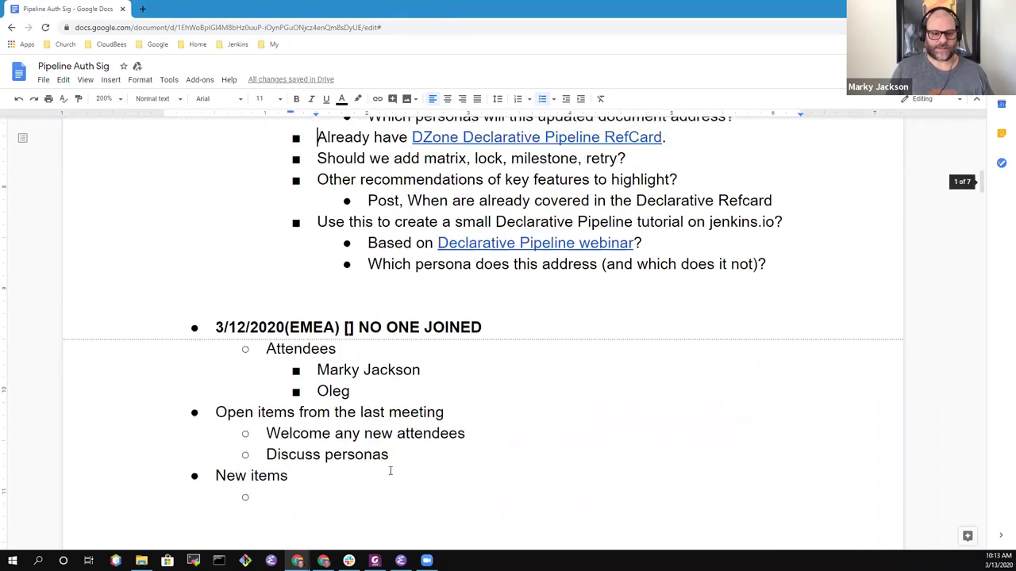
pyautogui.scroll(3, 390, 471)
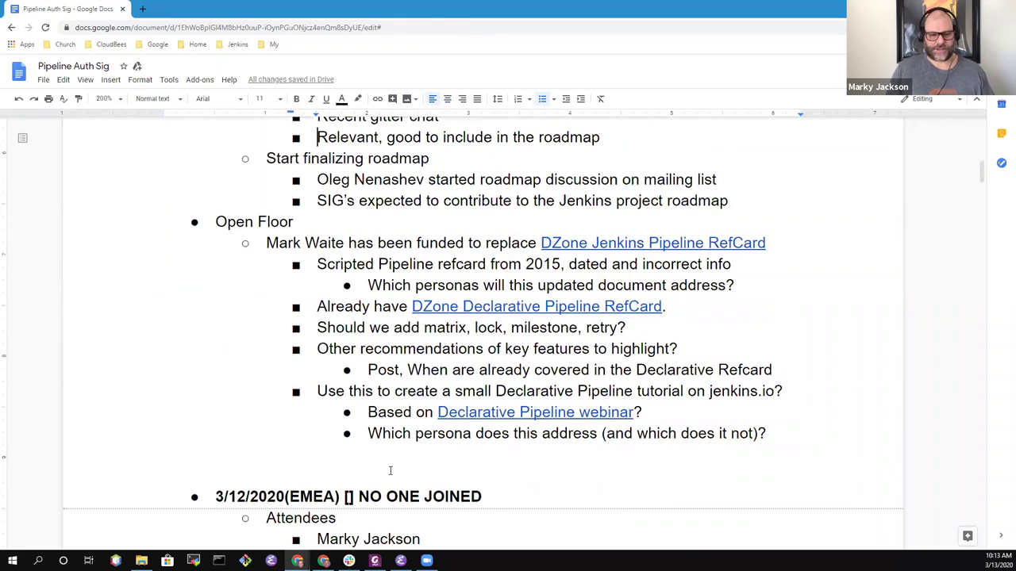
pyautogui.press('Up')
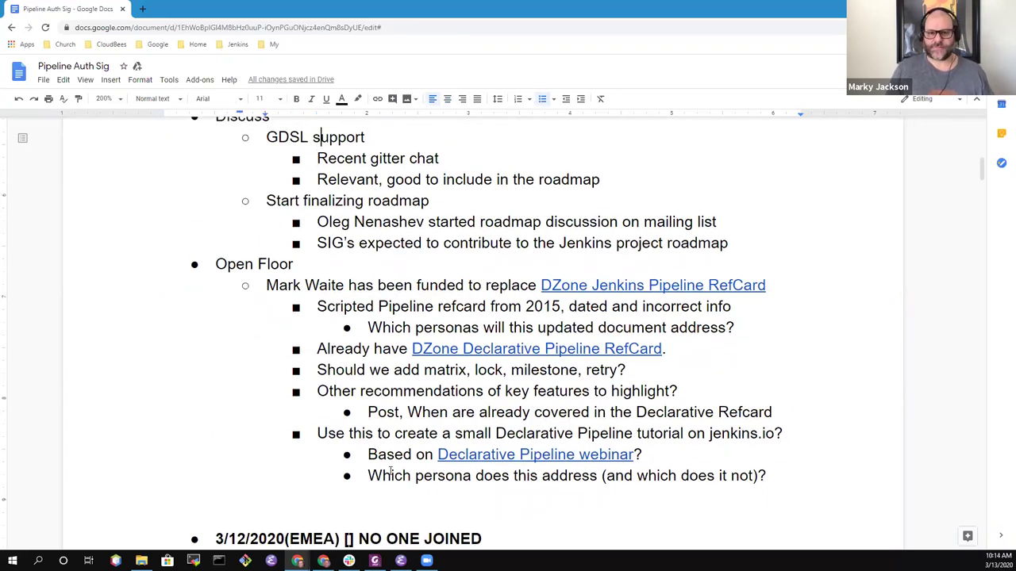